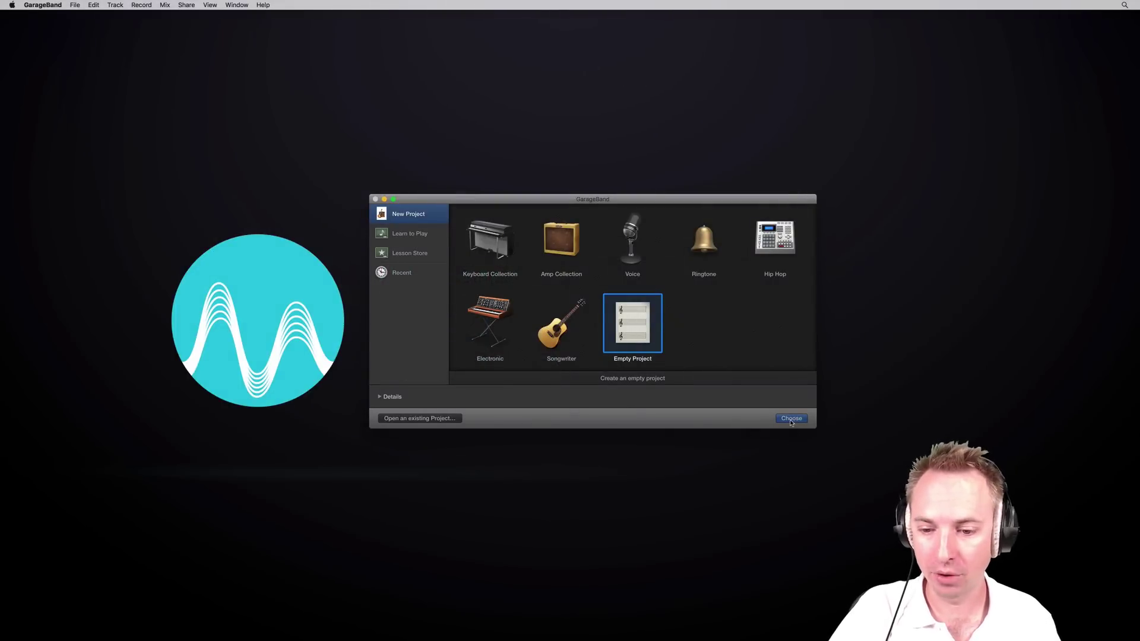
# - Create an empty project and load Drum Kit > SoCal from the Library onto its track
pyautogui.click(791, 419)
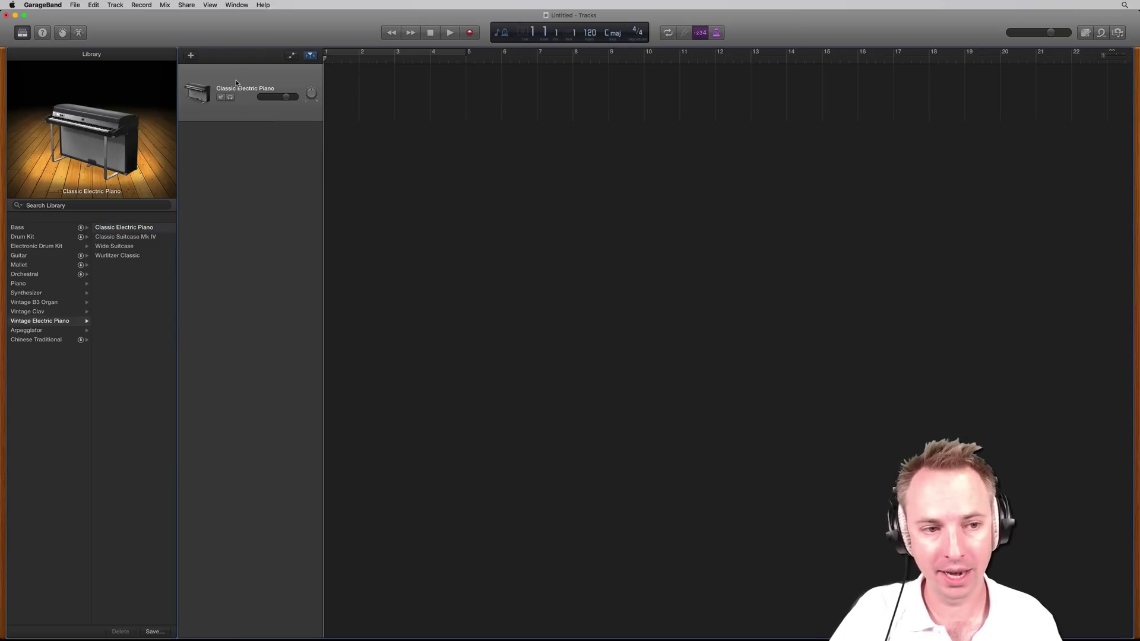
pyautogui.click(22, 32)
pyautogui.click(22, 33)
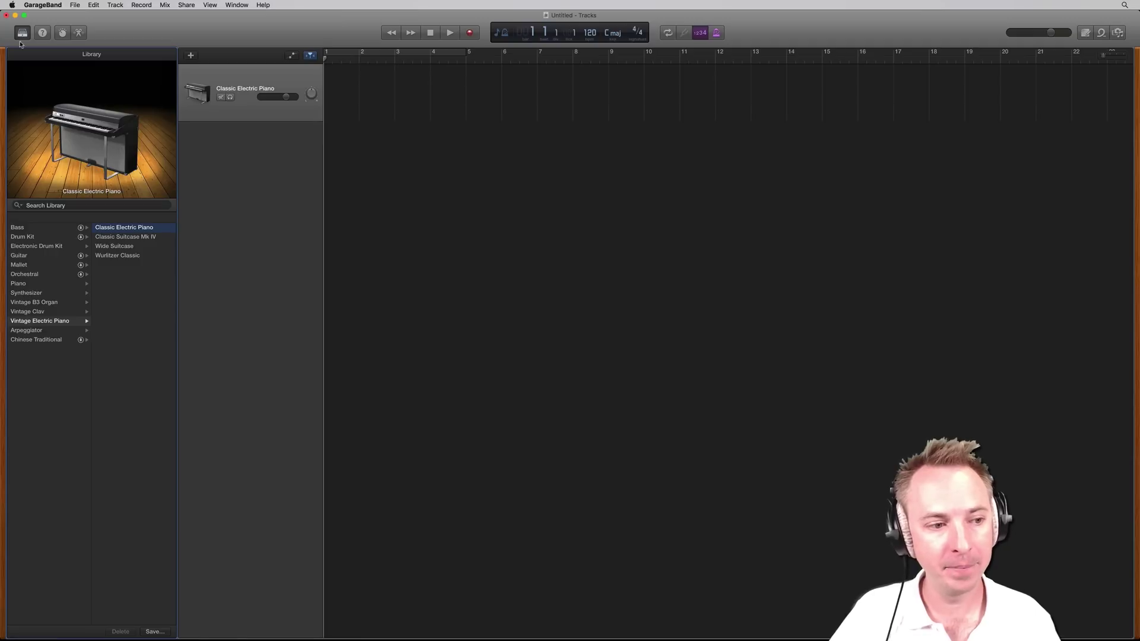
pyautogui.click(24, 237)
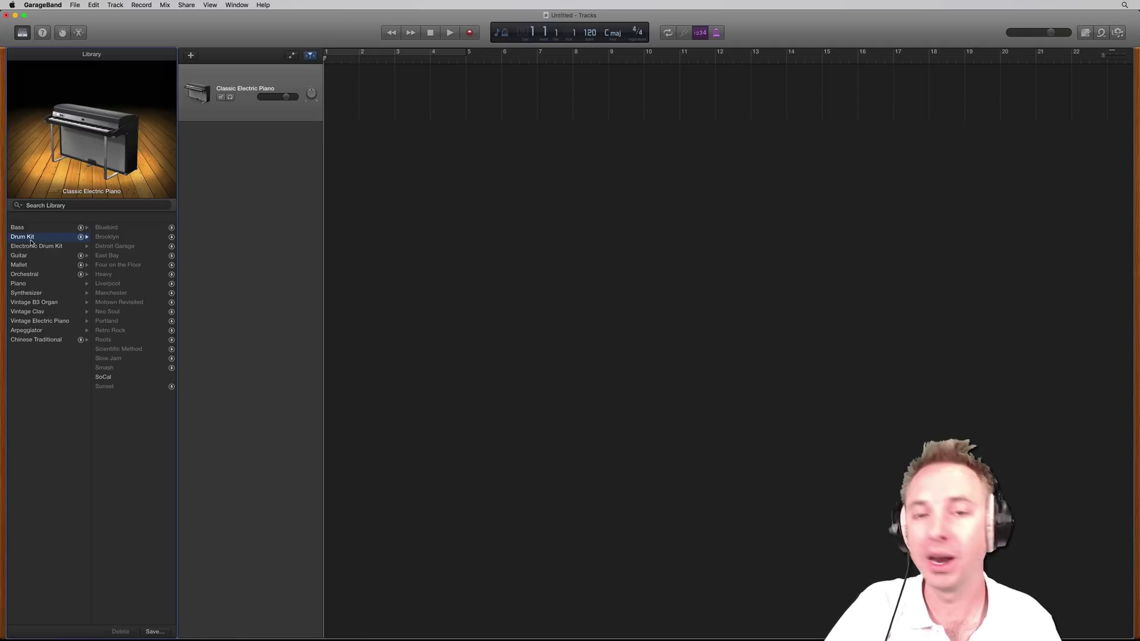
pyautogui.click(104, 377)
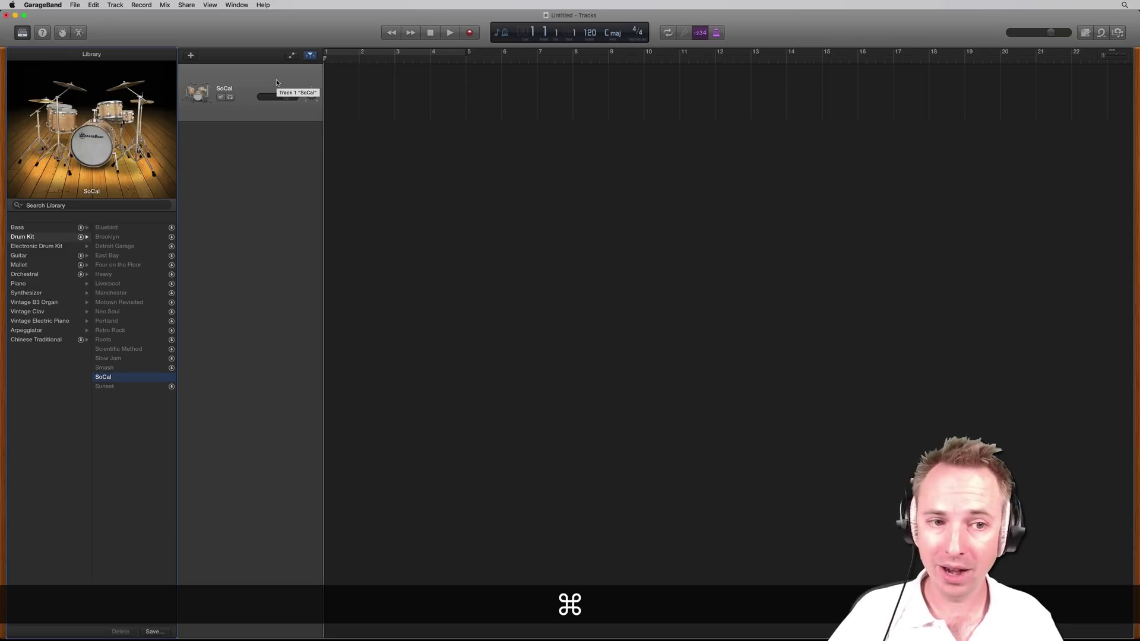
# - Open Musical Typing with Cmd+K, center it, and play the A, S, D, W, E drum sounds
pyautogui.press('super+k')
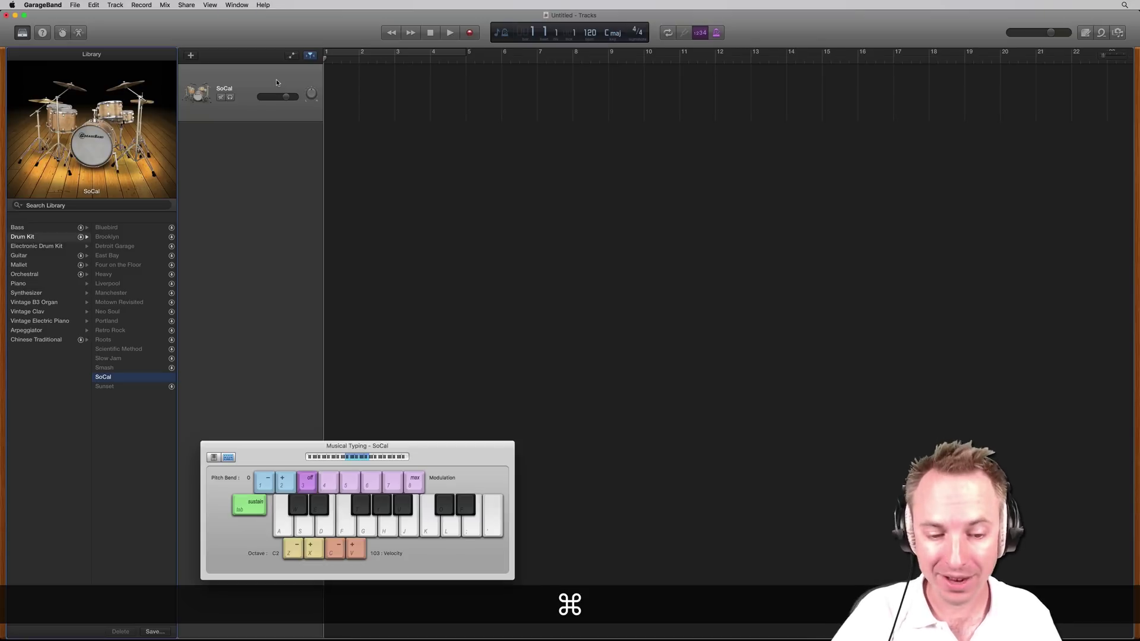
pyautogui.moveTo(395, 446); pyautogui.dragTo(582, 260)
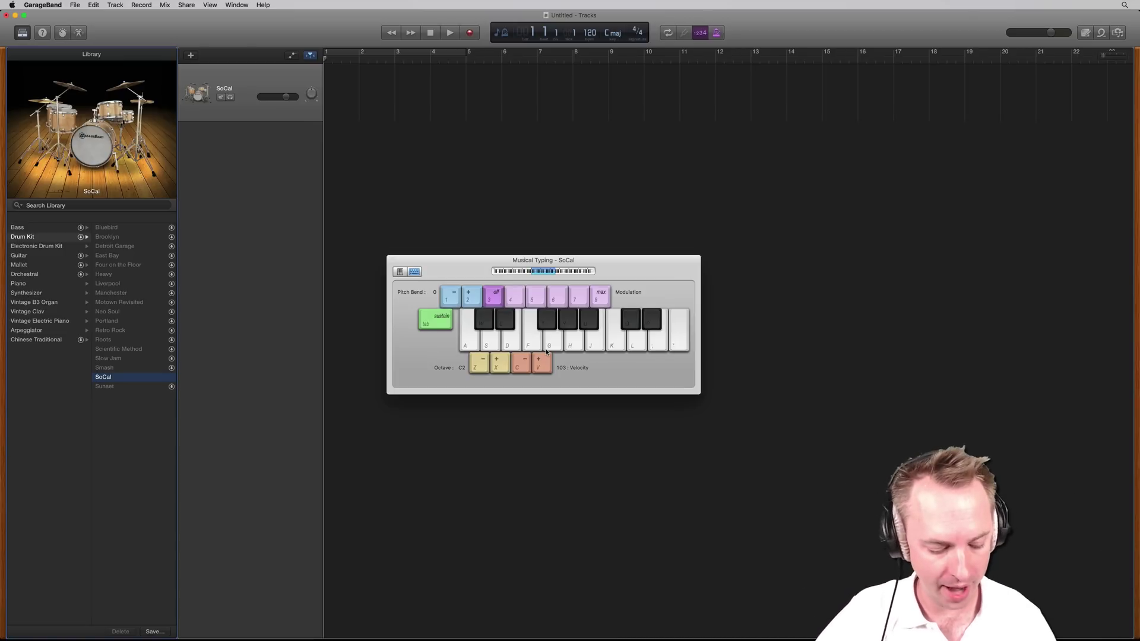
pyautogui.press('a')
pyautogui.press('s')
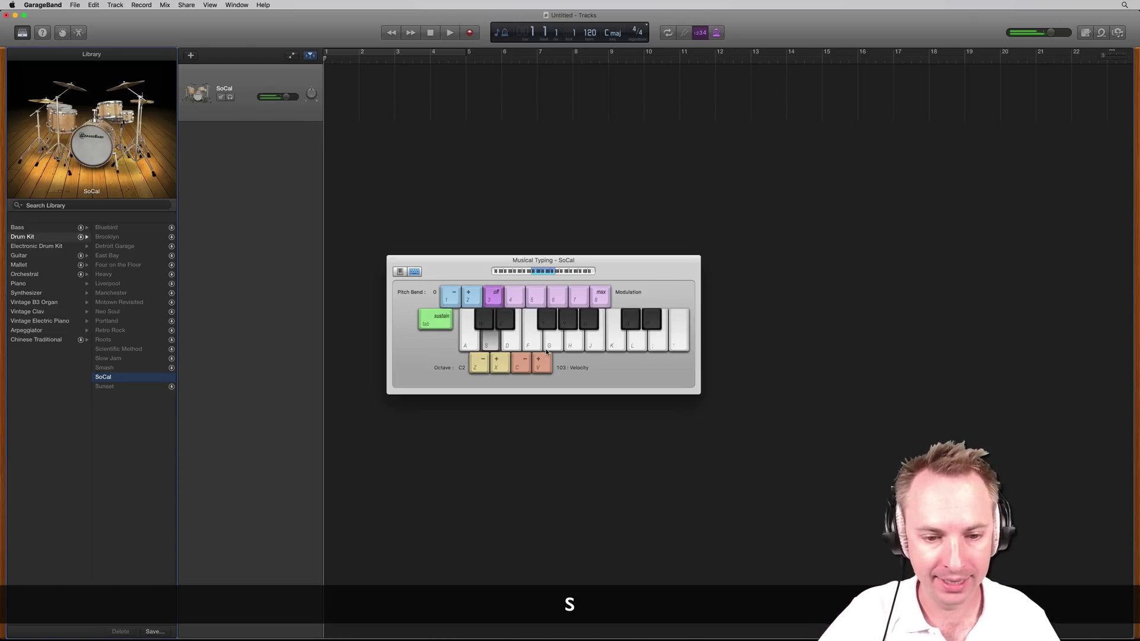
pyautogui.press('d')
pyautogui.press('w')
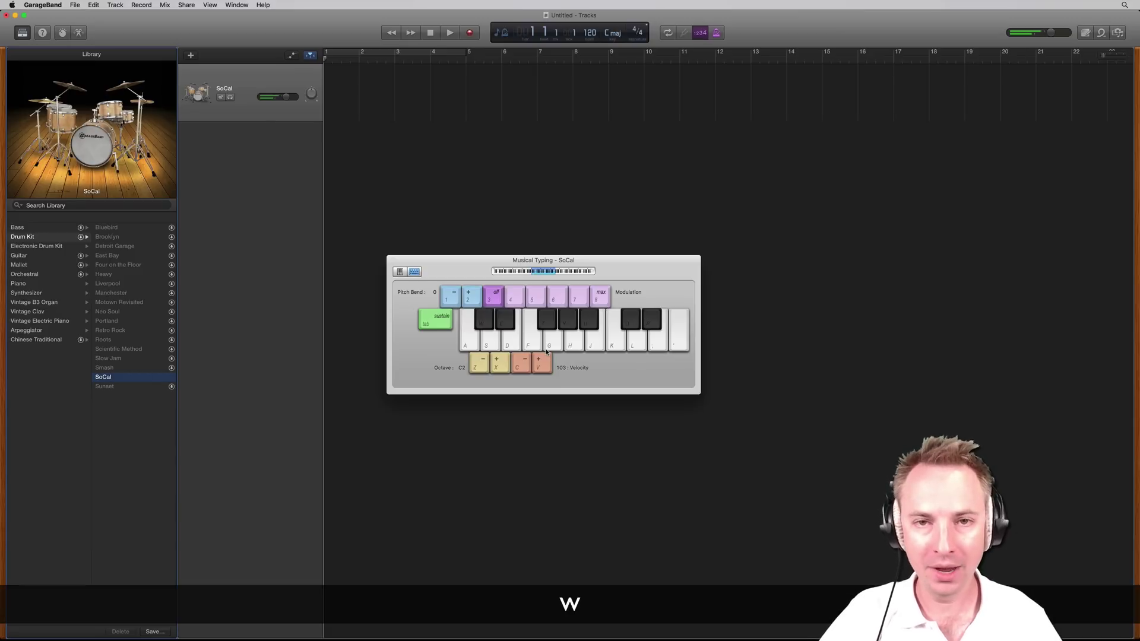
pyautogui.press('e')
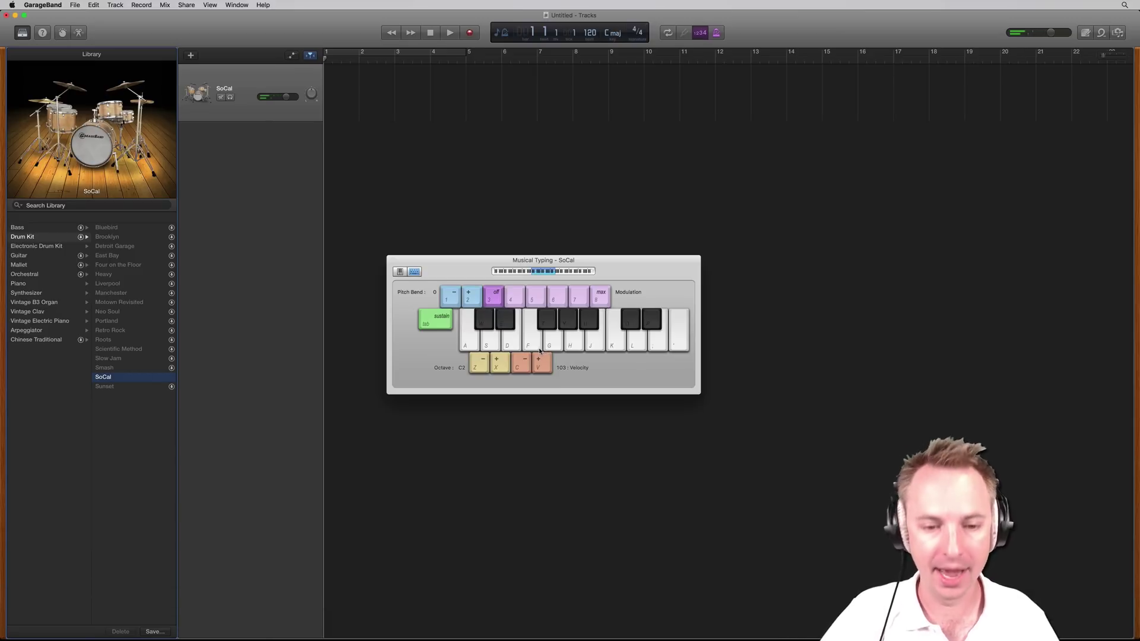
# - Play the A and W drum sounds together
pyautogui.moveTo(440, 265); pyautogui.dragTo(438, 269)
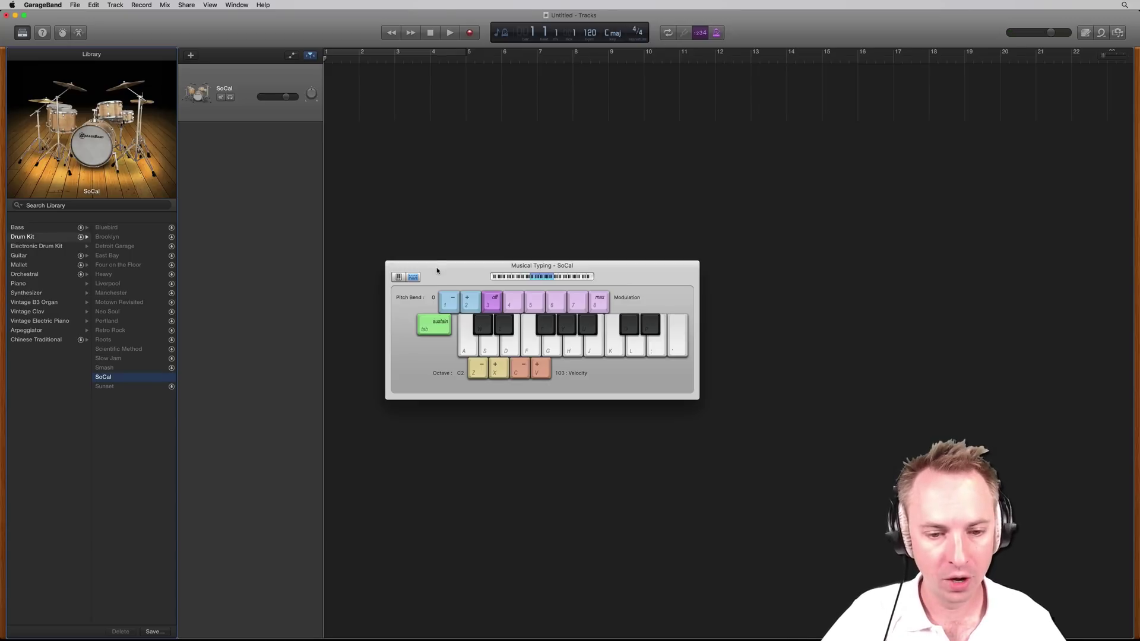
pyautogui.press('a')
pyautogui.press('w')
pyautogui.press('a')
pyautogui.press('w')
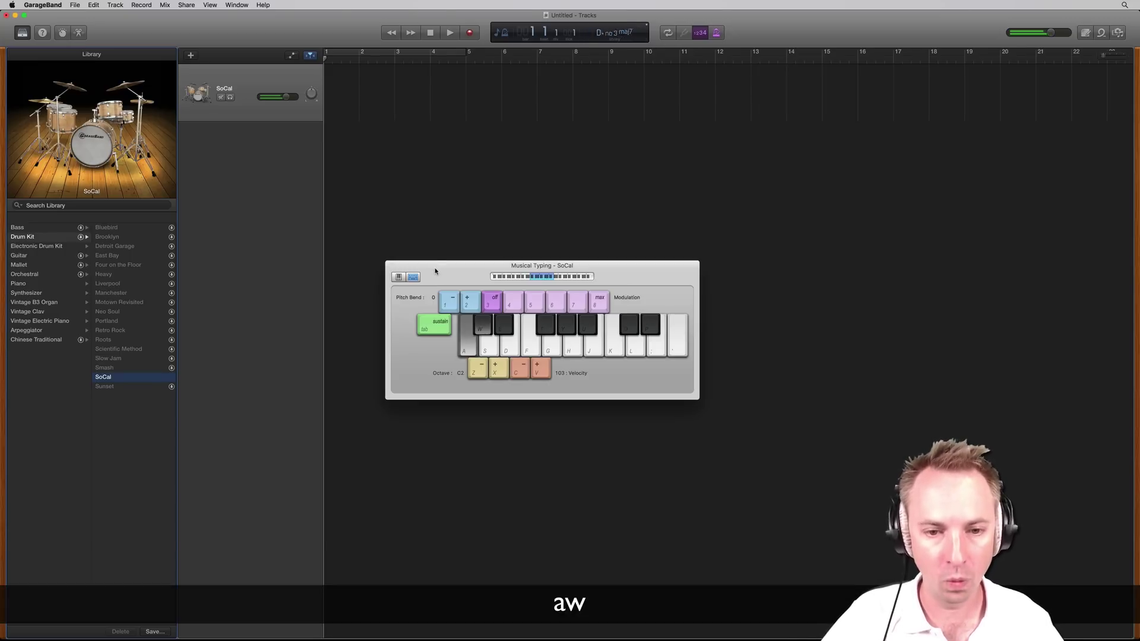
pyautogui.press('a')
pyautogui.press('a')
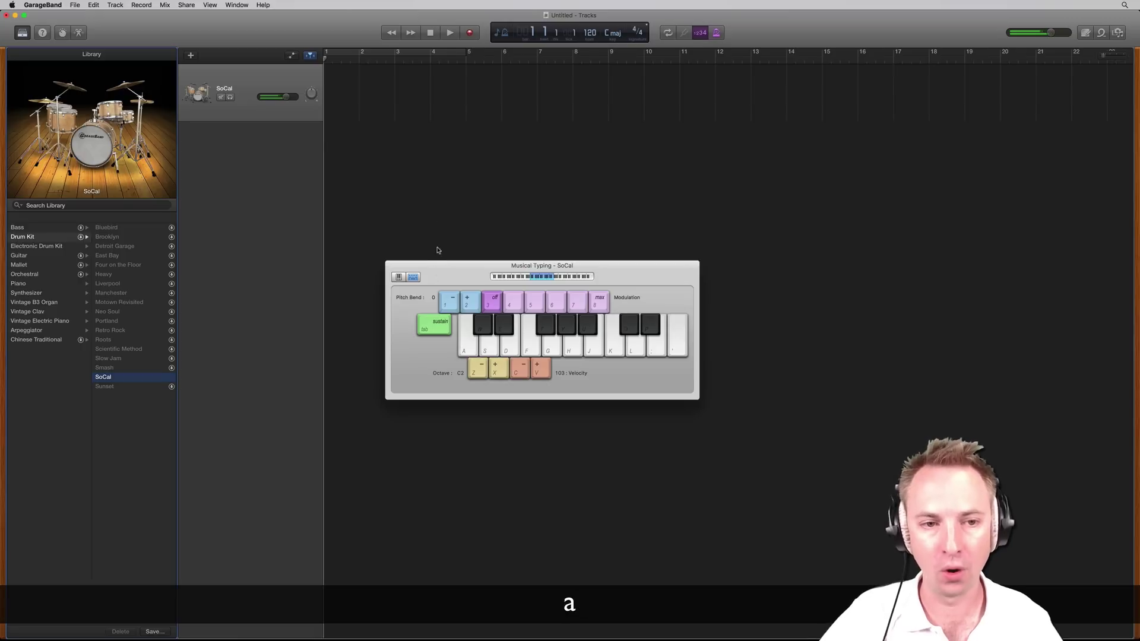
# - Record an A and W drum pattern onto the SoCal track over roughly three bars
pyautogui.click(469, 34)
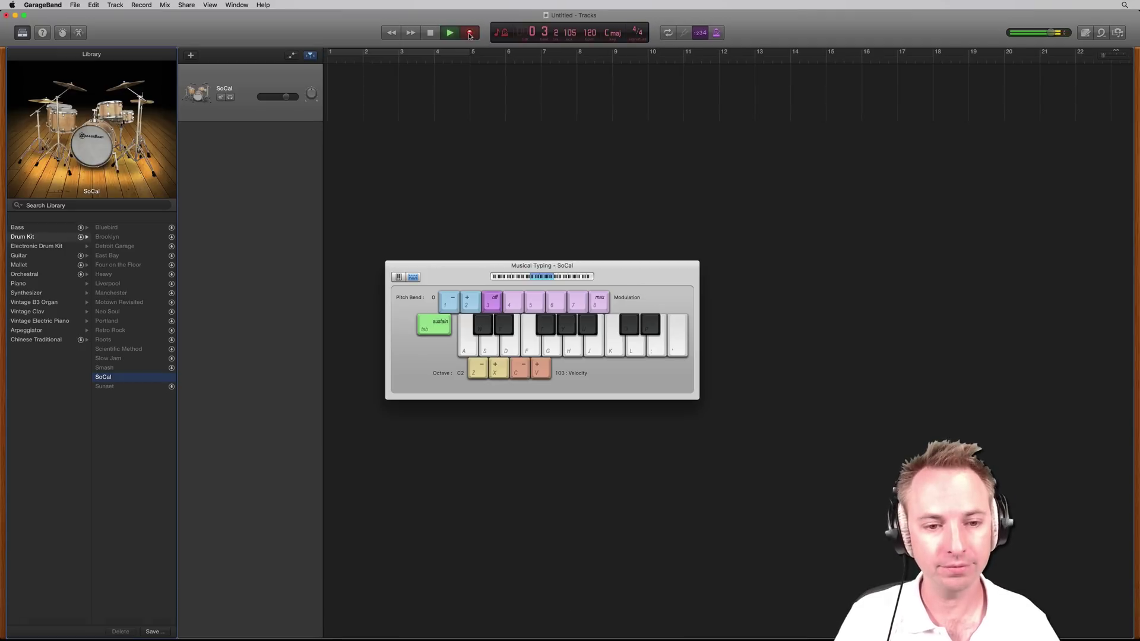
pyautogui.press('a')
pyautogui.press('a')
pyautogui.press('a')
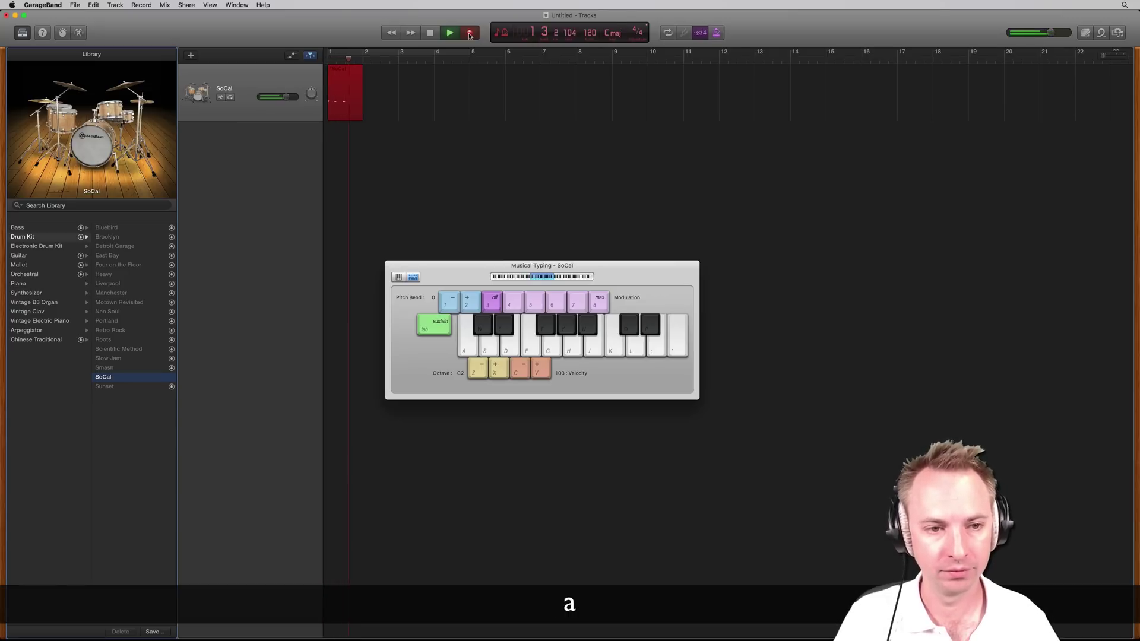
pyautogui.press('w')
pyautogui.press('a')
pyautogui.press('a')
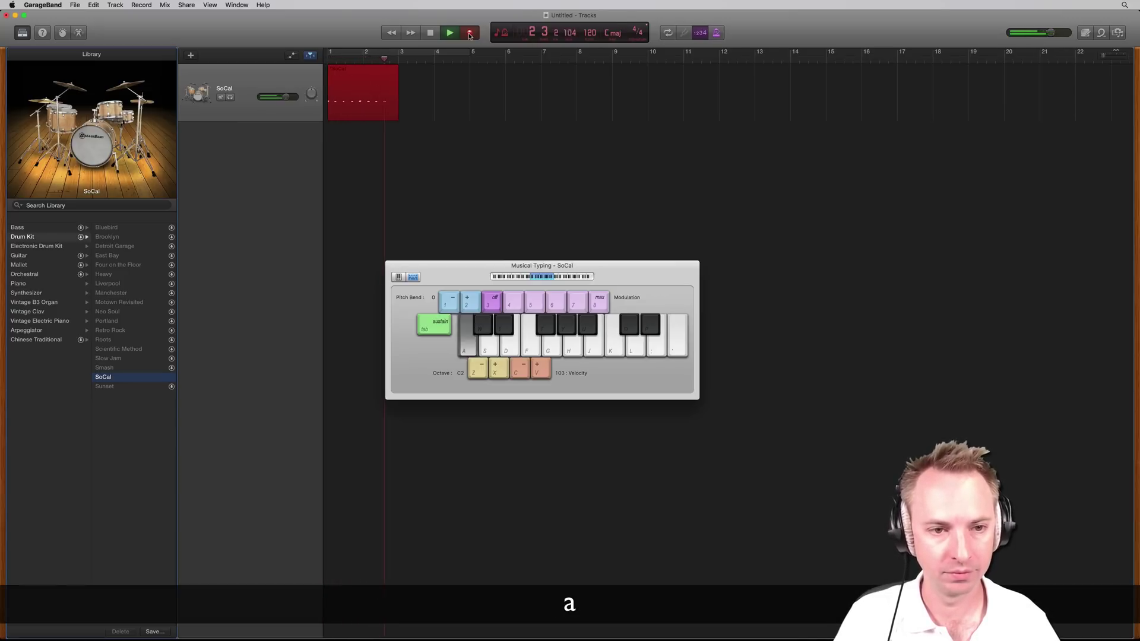
pyautogui.press('a')
pyautogui.press('w')
pyautogui.press('a')
pyautogui.press('a')
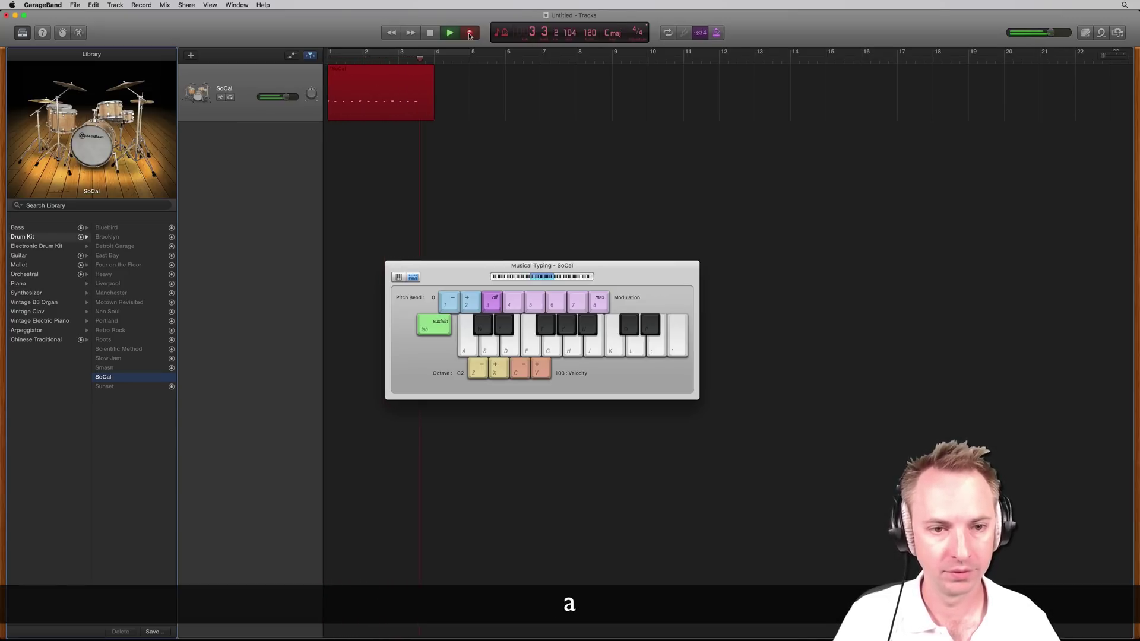
pyautogui.click(431, 34)
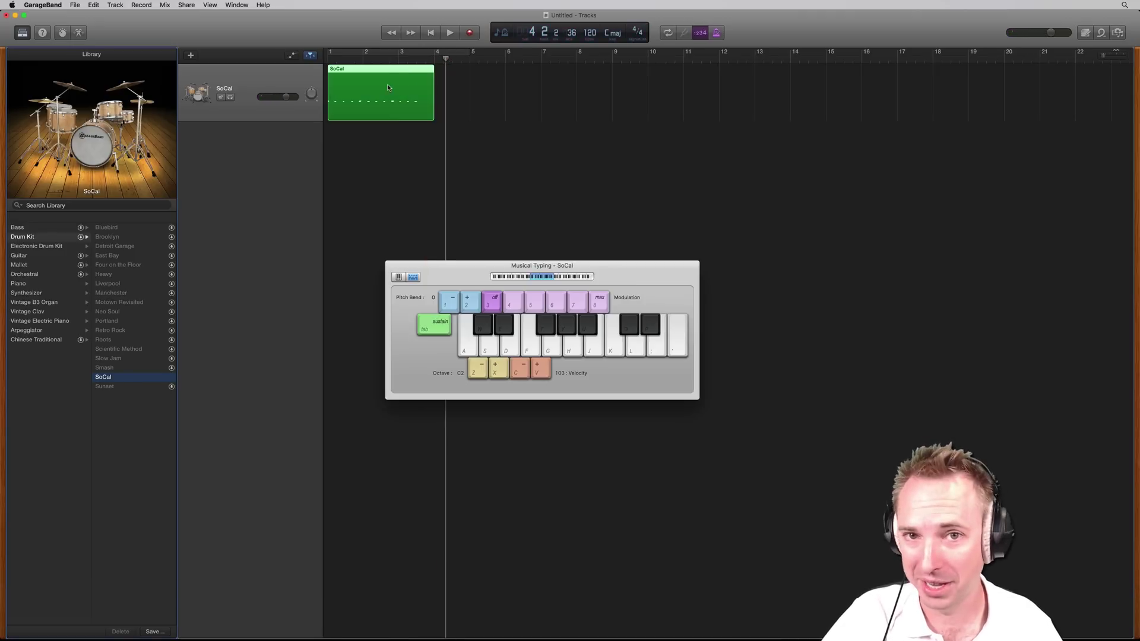
# - Open the recorded SoCal region in the piano roll and play back the beat
pyautogui.doubleClick(354, 90)
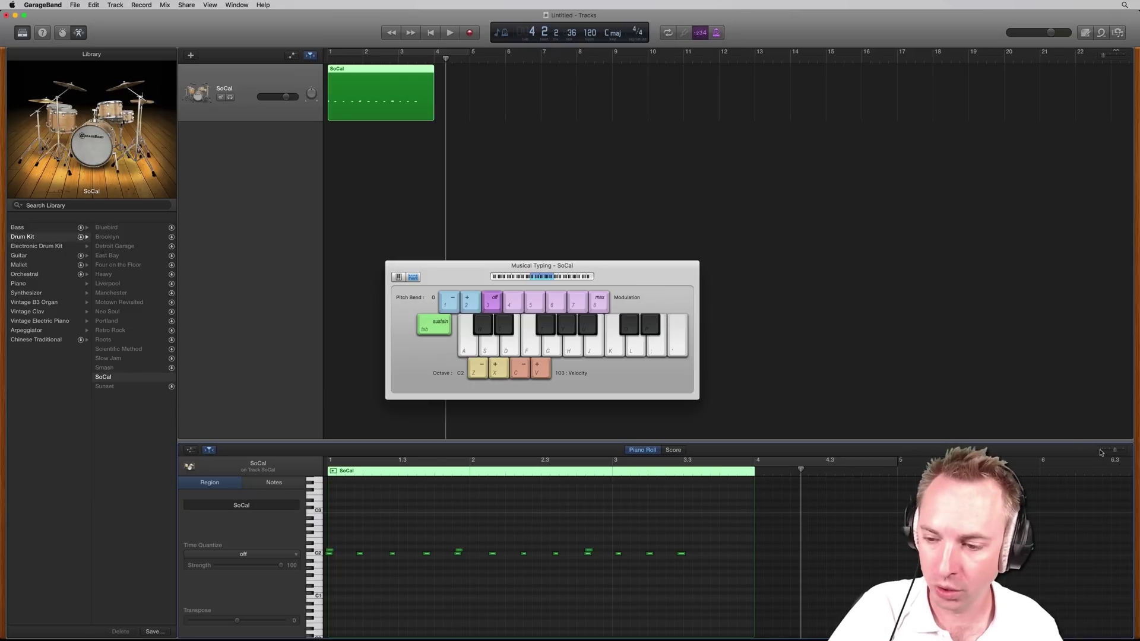
pyautogui.press('space')
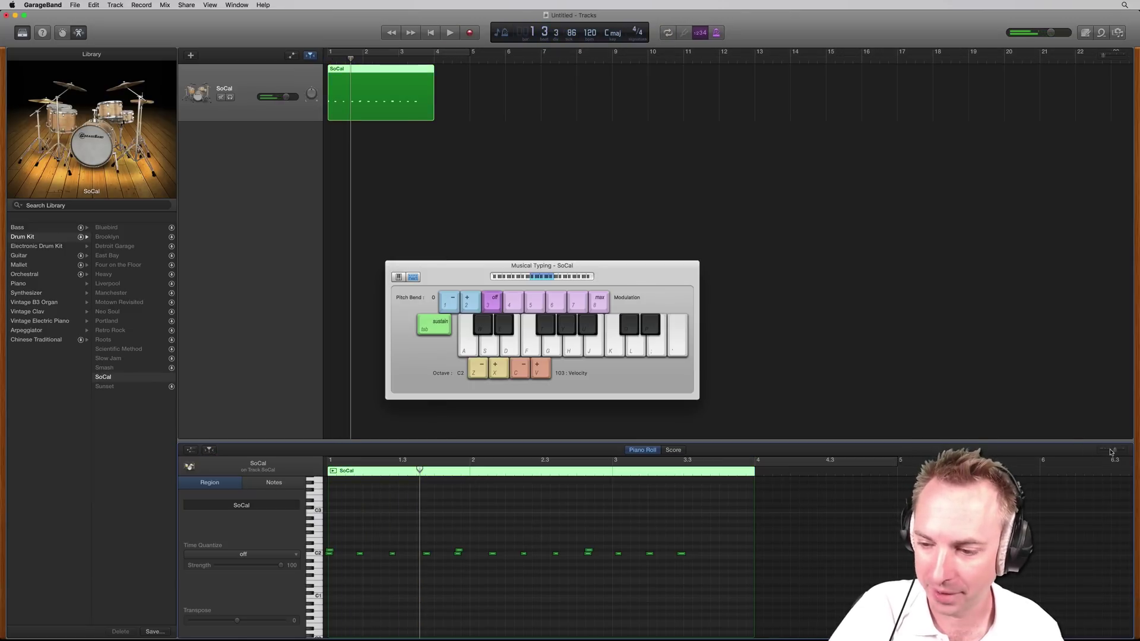
pyautogui.scroll(5, 604, 541)
pyautogui.hscroll(-5, 605, 541)
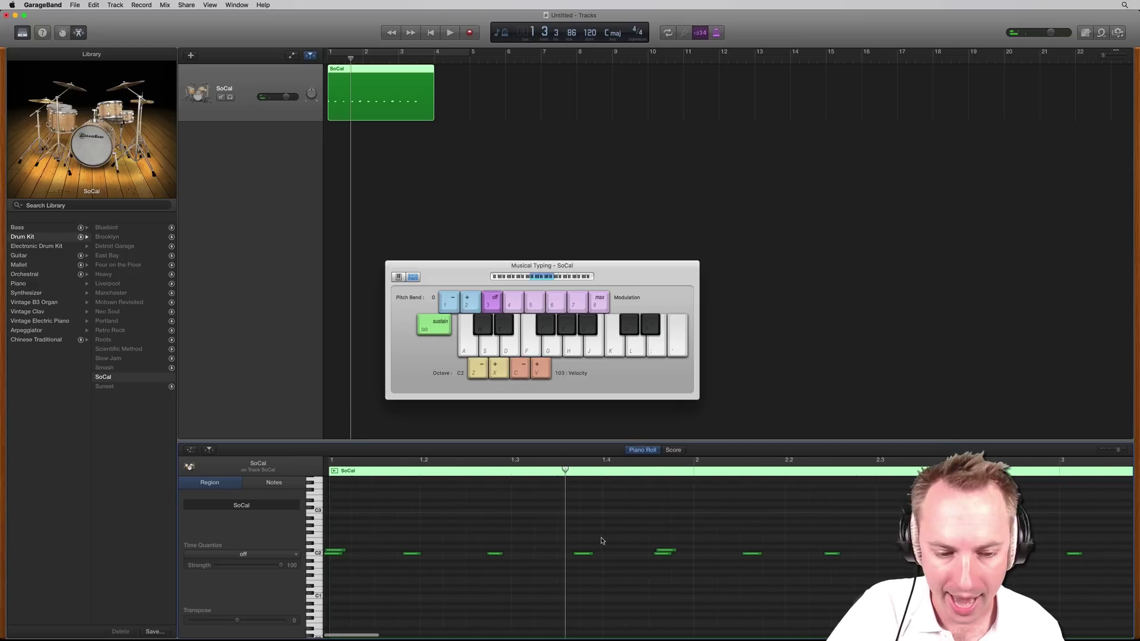
# - Shift the C2 notes onto bar 1's beats, lengthening the first and placing the fourth on beat 4
pyautogui.click(334, 554)
pyautogui.moveTo(334, 555); pyautogui.dragTo(340, 554)
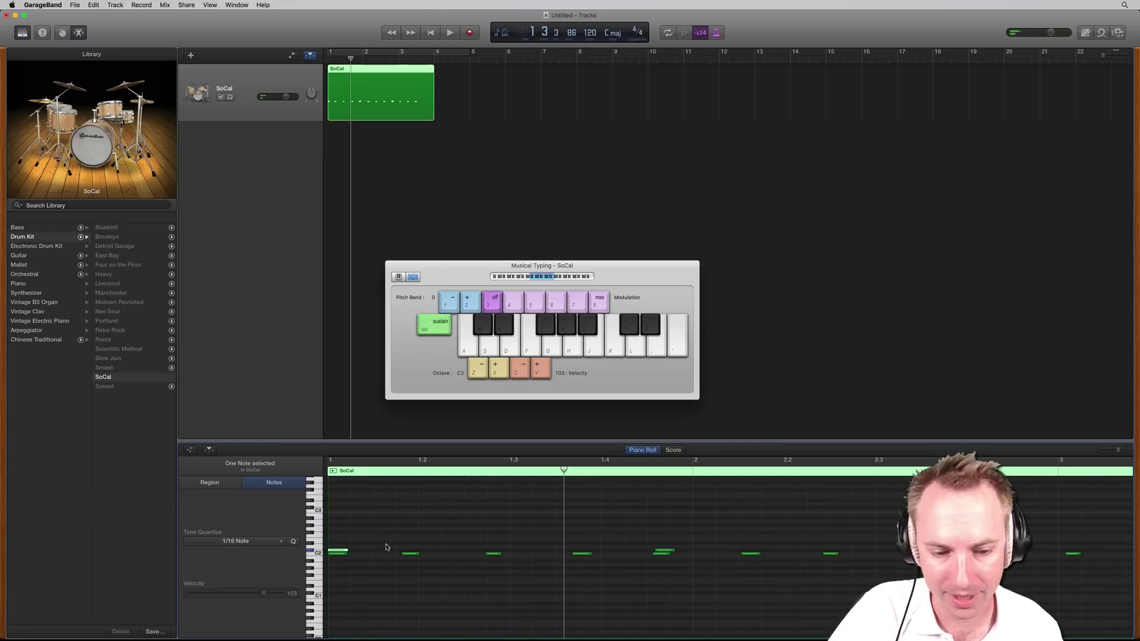
pyautogui.moveTo(412, 555); pyautogui.dragTo(529, 551)
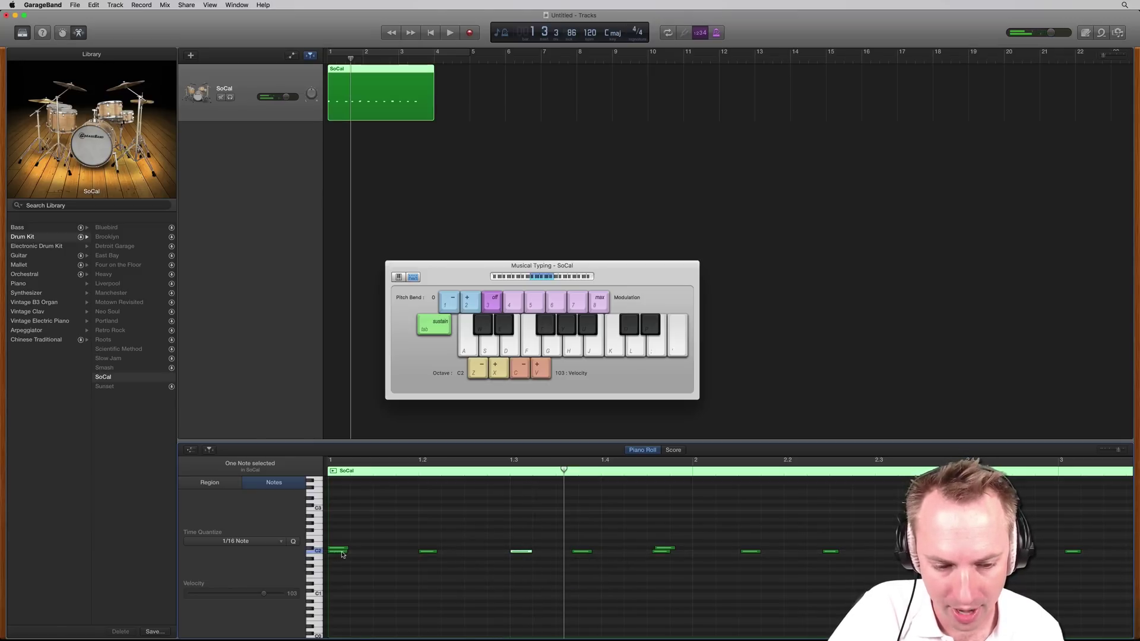
pyautogui.moveTo(346, 552); pyautogui.dragTo(349, 551)
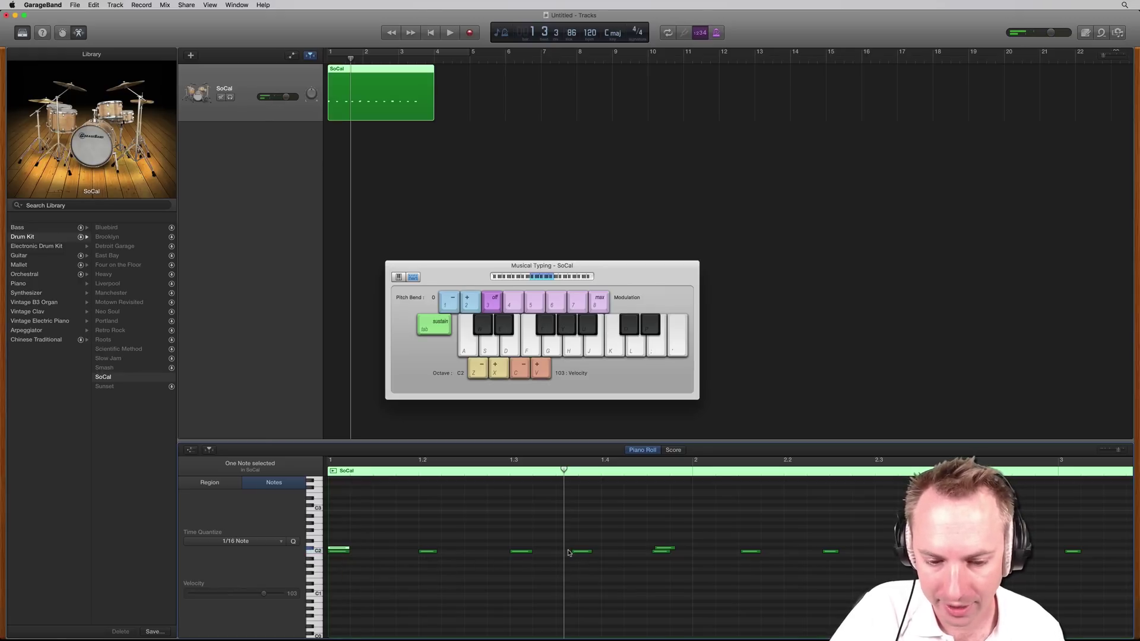
pyautogui.moveTo(581, 555); pyautogui.dragTo(1083, 583)
# - Delete the extra notes, copy bar 1's five notes, and paste them at bar 2
pyautogui.press('BackSpace')
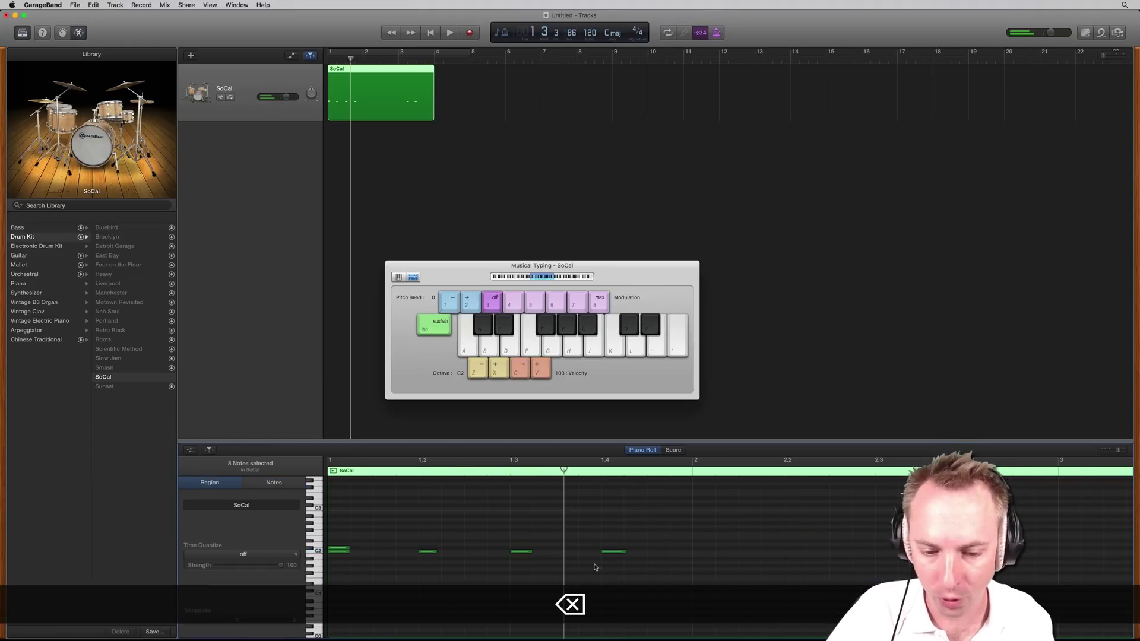
pyautogui.moveTo(663, 523); pyautogui.dragTo(327, 557)
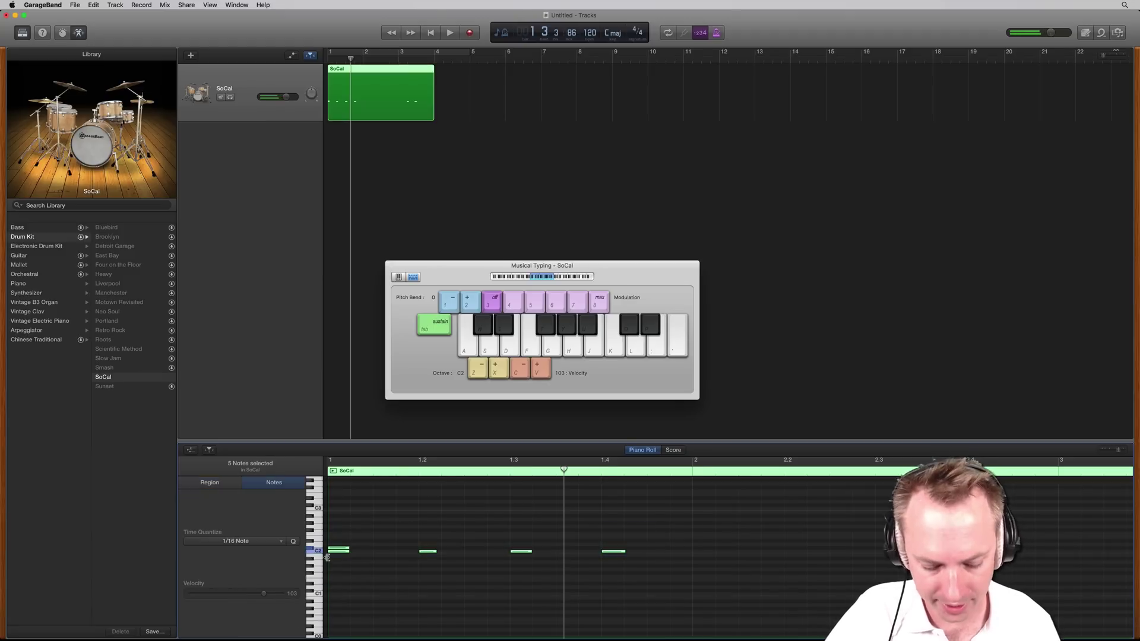
pyautogui.press('super+c')
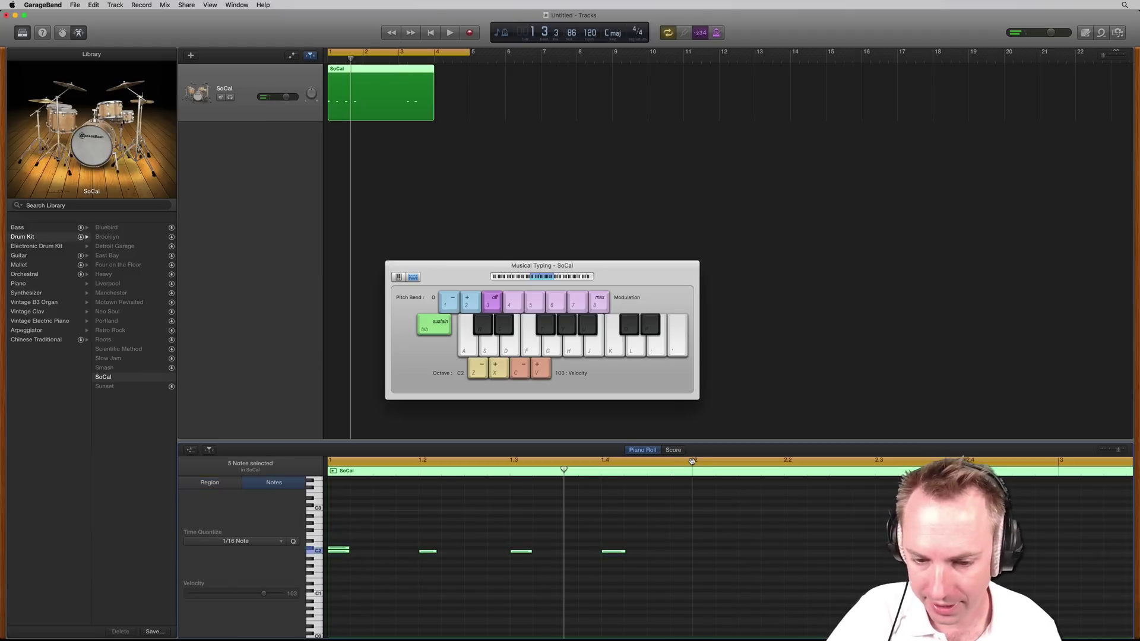
pyautogui.click(691, 463)
pyautogui.press('super+v')
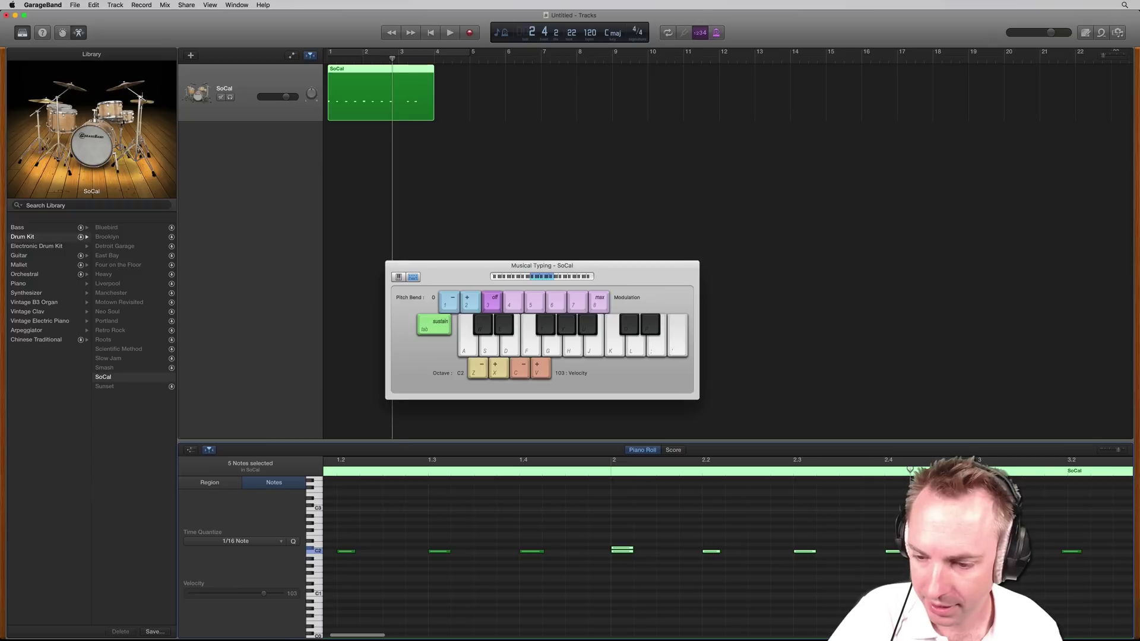
# - Remove the two stray notes after bar 3 and paste the beat at bars 3 and 4
pyautogui.click(977, 461)
pyautogui.moveTo(635, 530); pyautogui.dragTo(831, 573)
pyautogui.press('BackSpace')
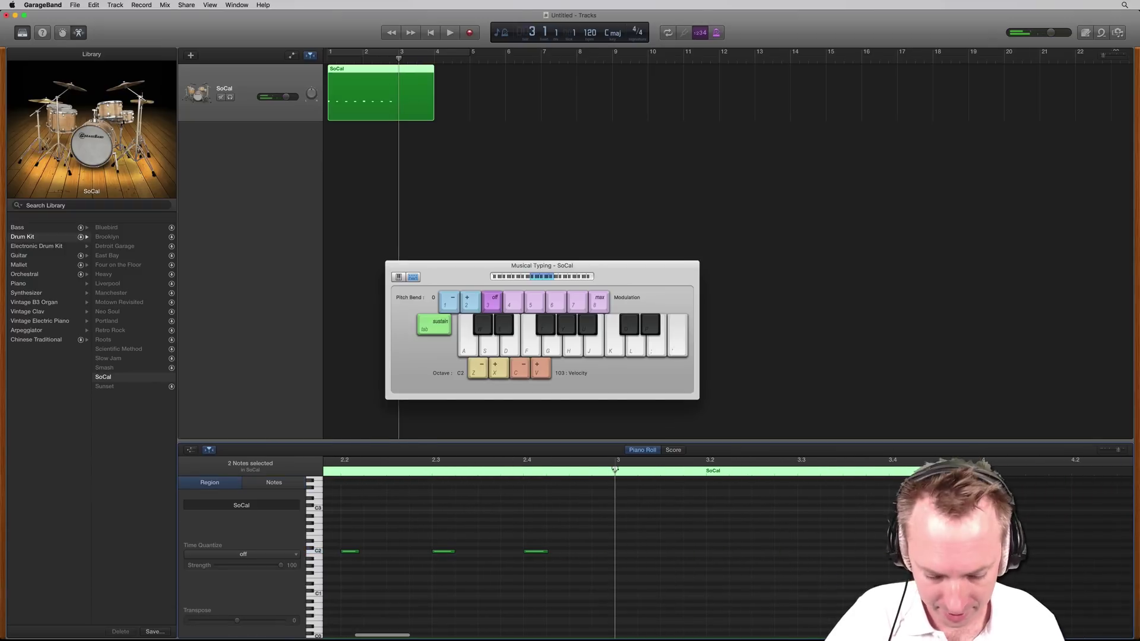
pyautogui.press('super+v')
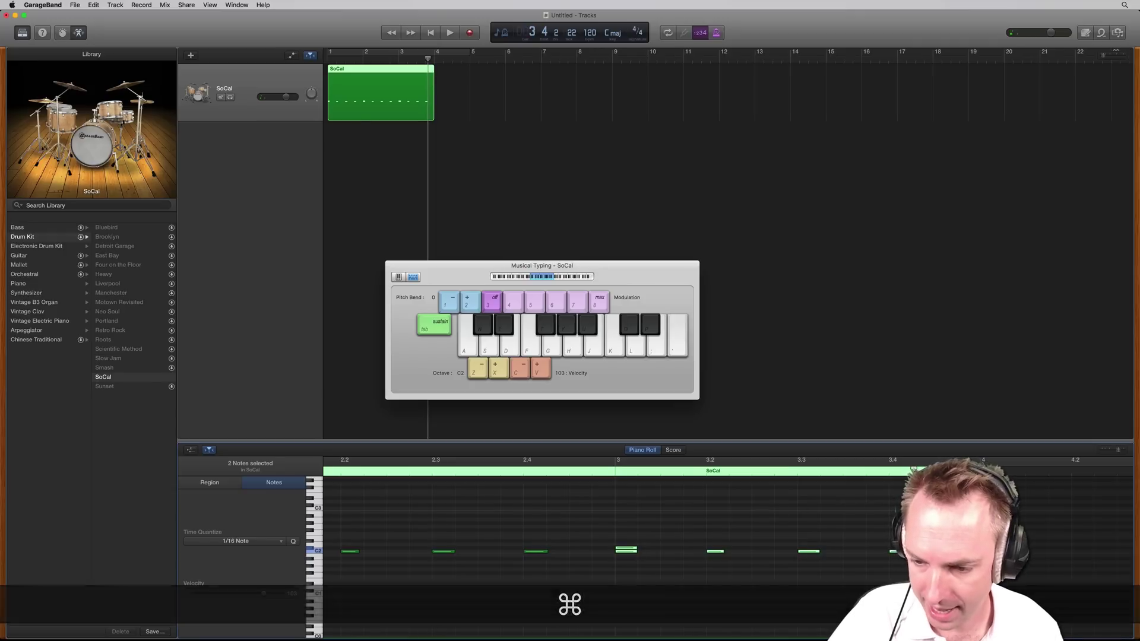
pyautogui.press('super+v')
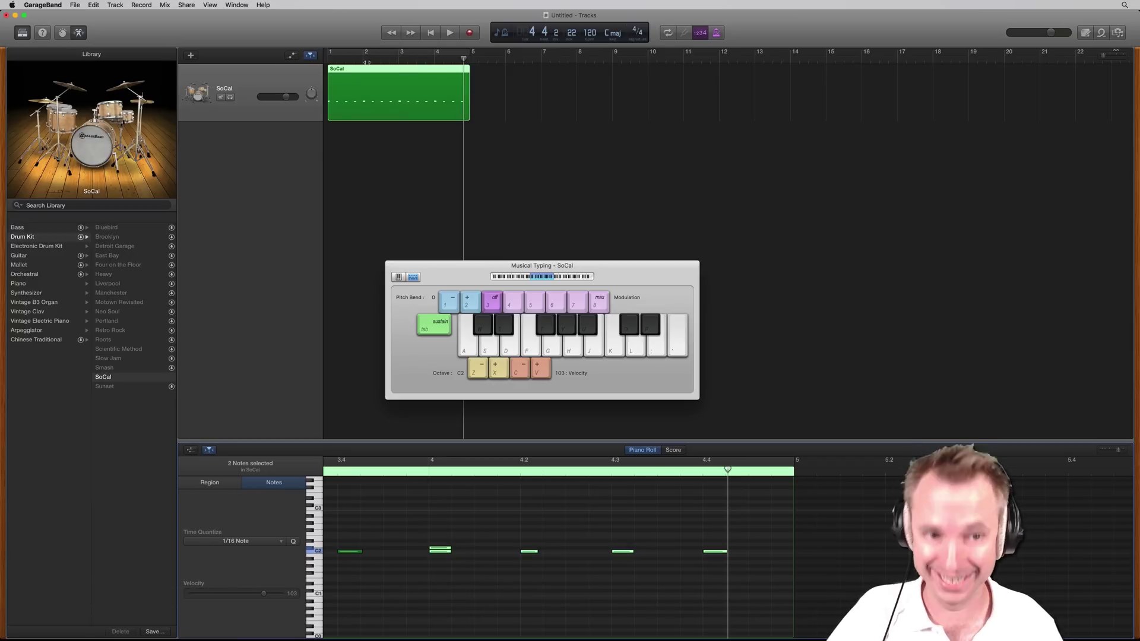
pyautogui.click(332, 60)
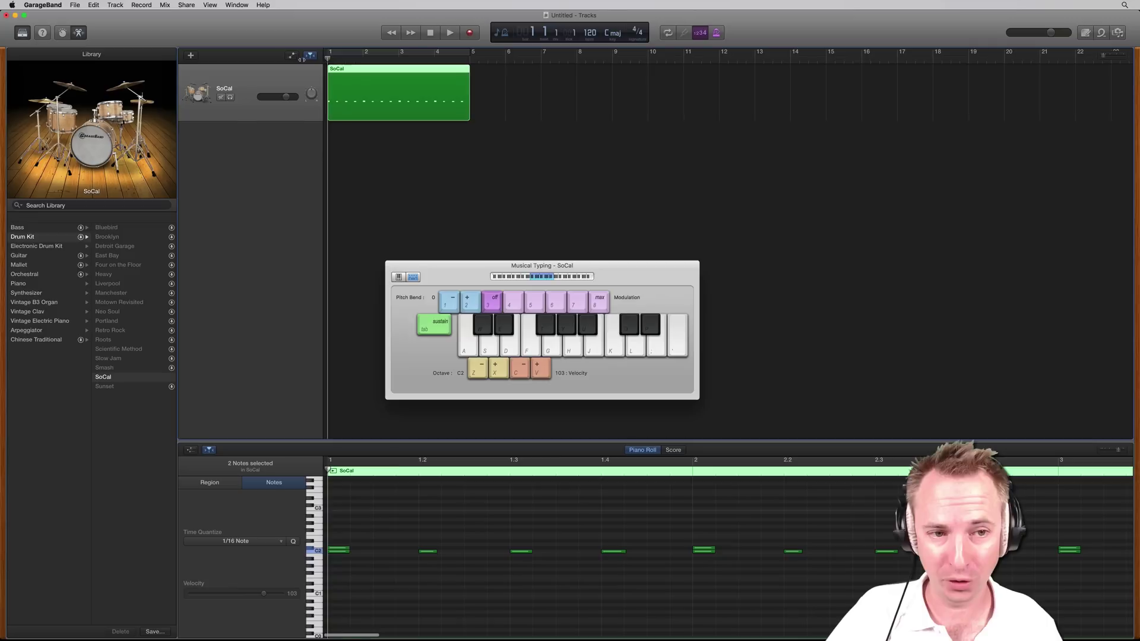
pyautogui.click(449, 33)
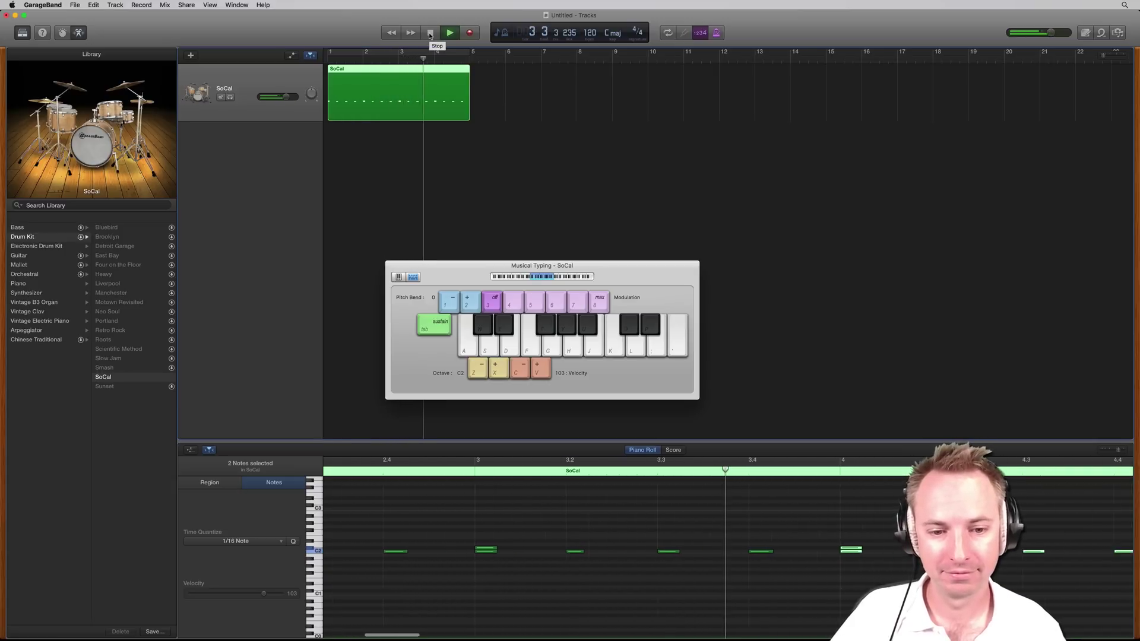
pyautogui.click(430, 33)
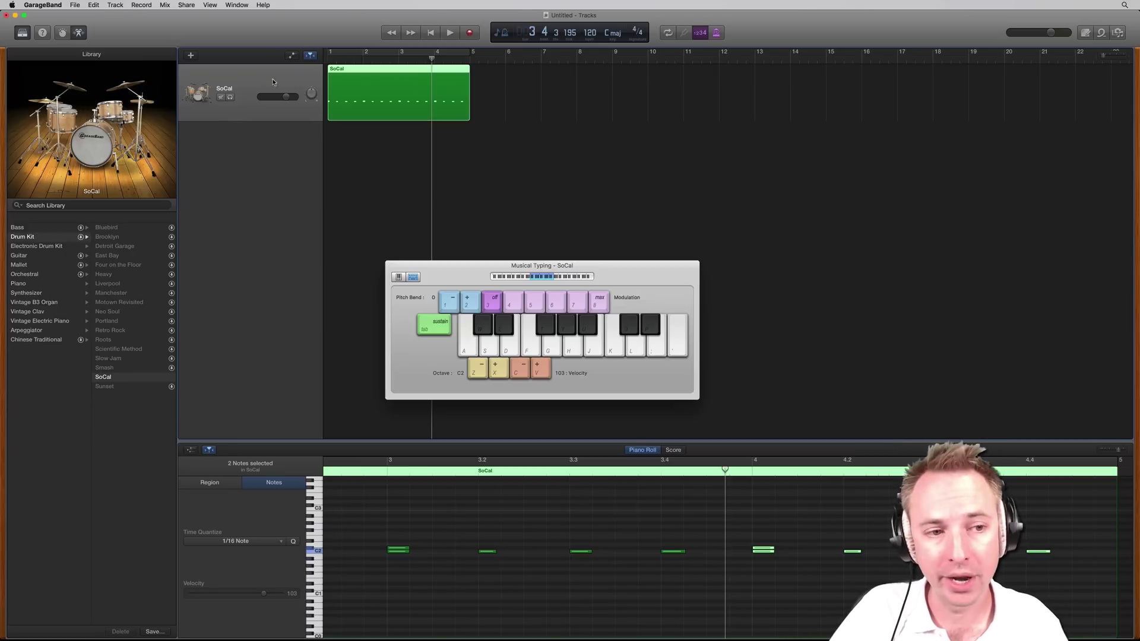
# - Switch the drum track to Electronic Drum Kit > Modern Club and play the beat from bar 1
pyautogui.click(34, 246)
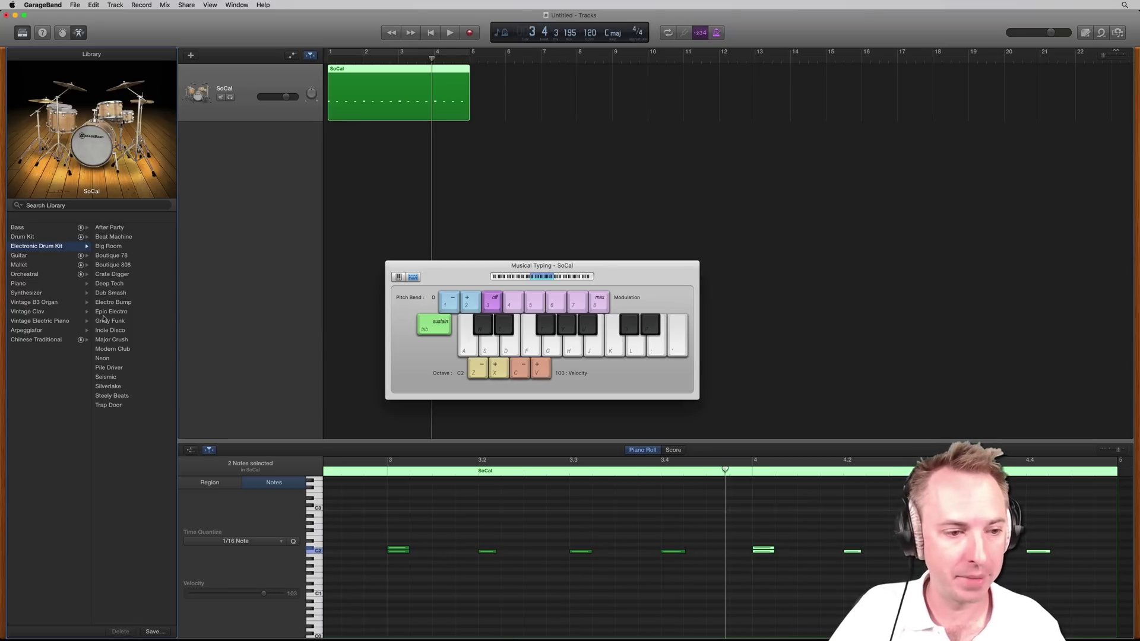
pyautogui.click(122, 351)
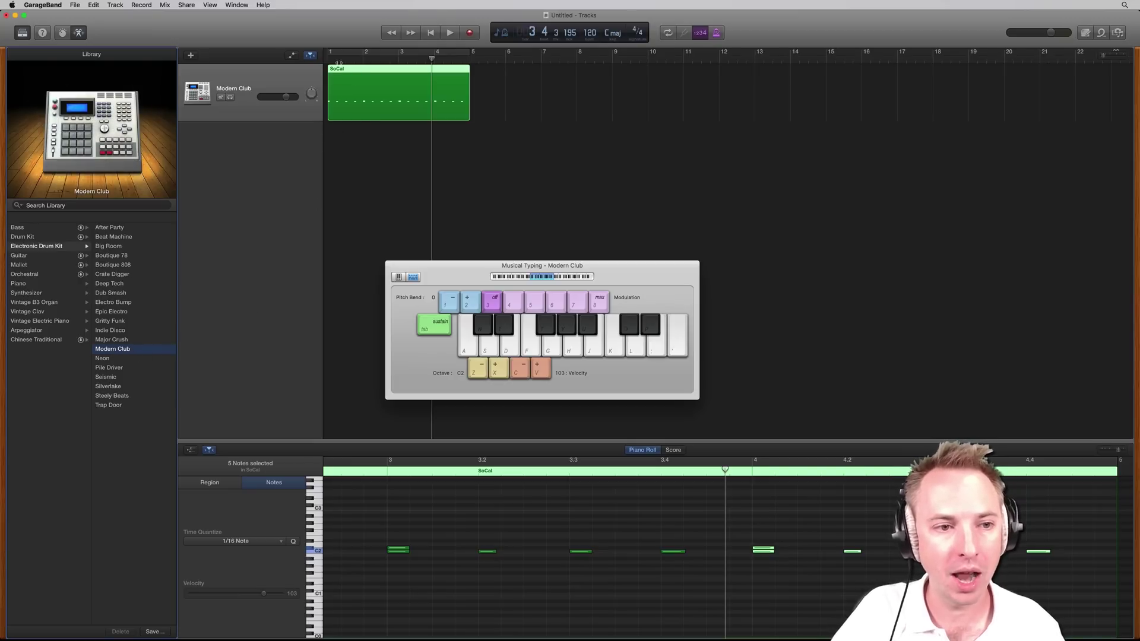
pyautogui.click(430, 33)
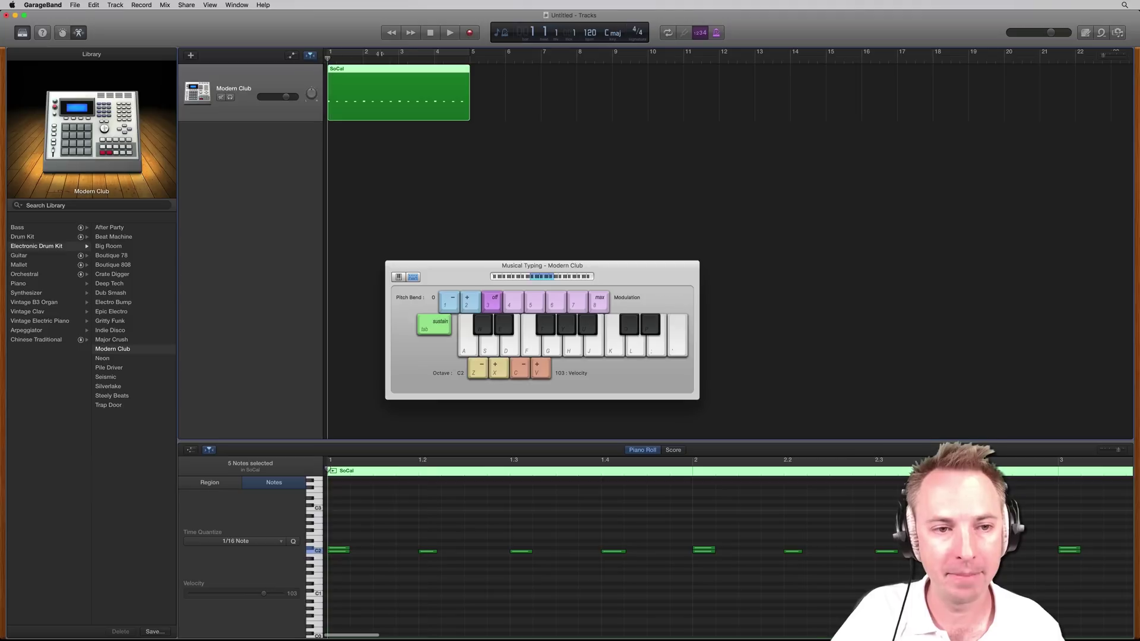
pyautogui.click(442, 34)
pyautogui.click(446, 35)
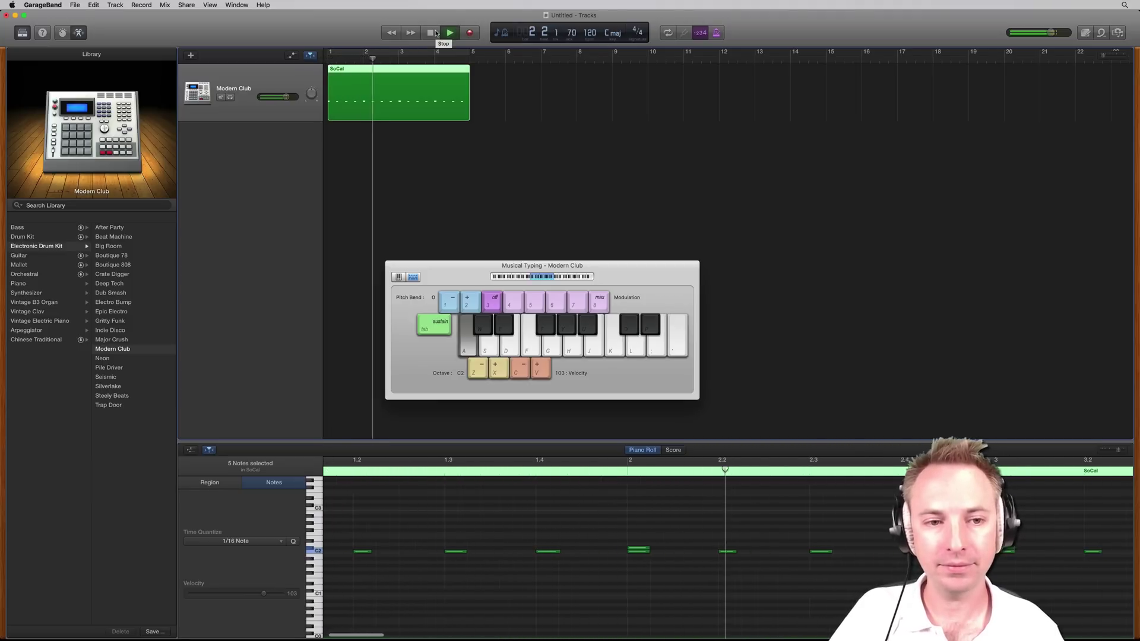
pyautogui.click(432, 32)
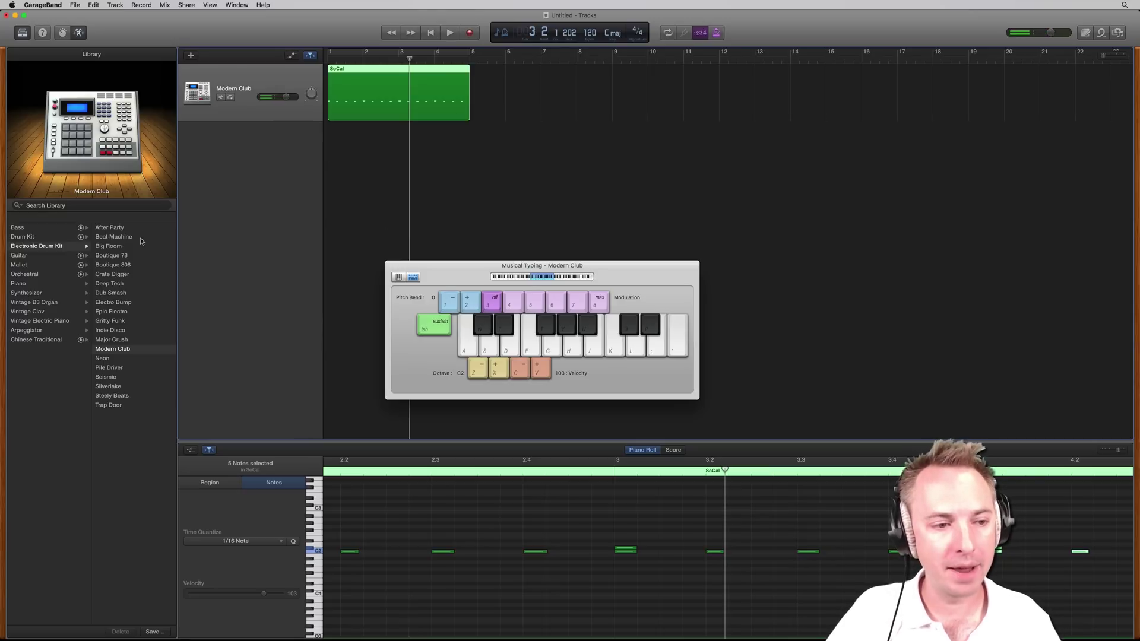
# - Add a new Software Instrument track using the Electronic Drum Kit > Major Crush kit
pyautogui.click(191, 56)
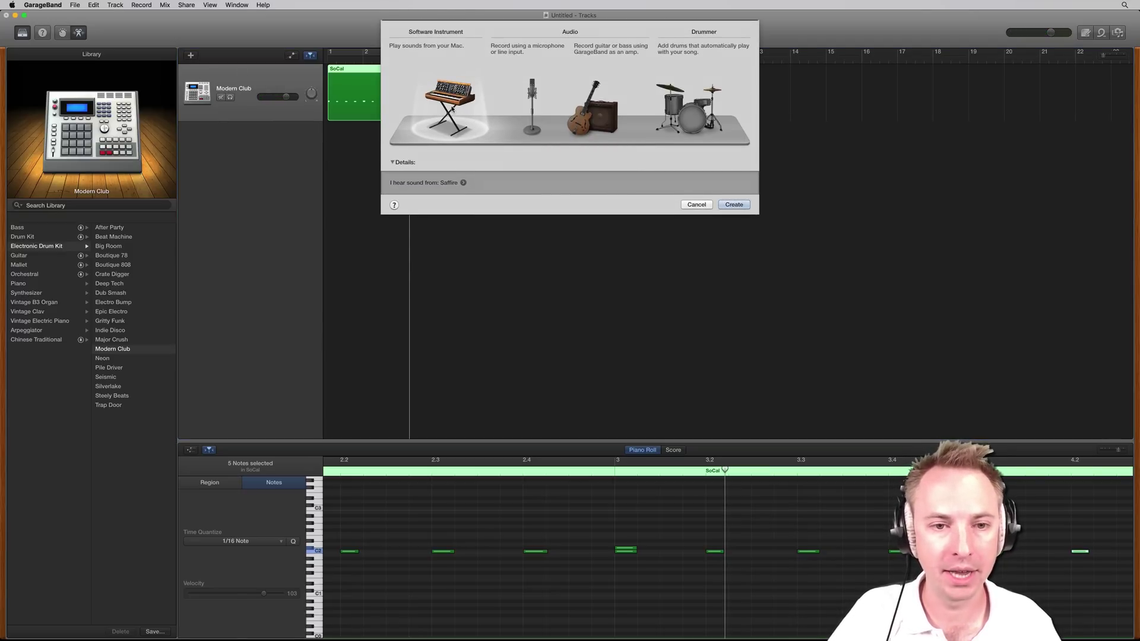
pyautogui.press('Return')
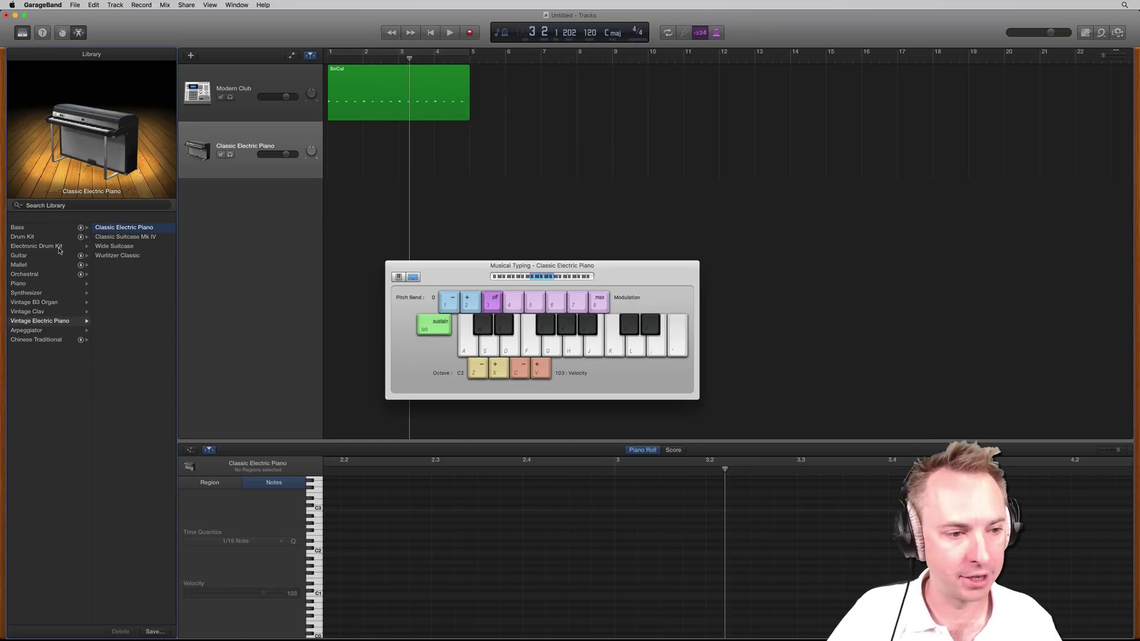
pyautogui.click(59, 248)
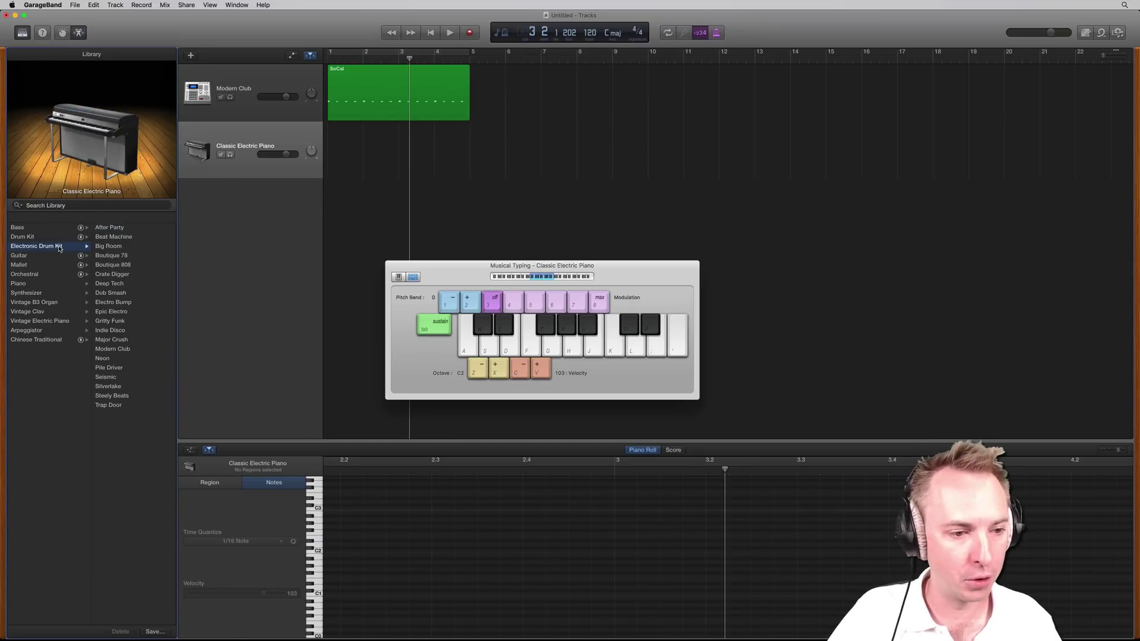
pyautogui.click(116, 341)
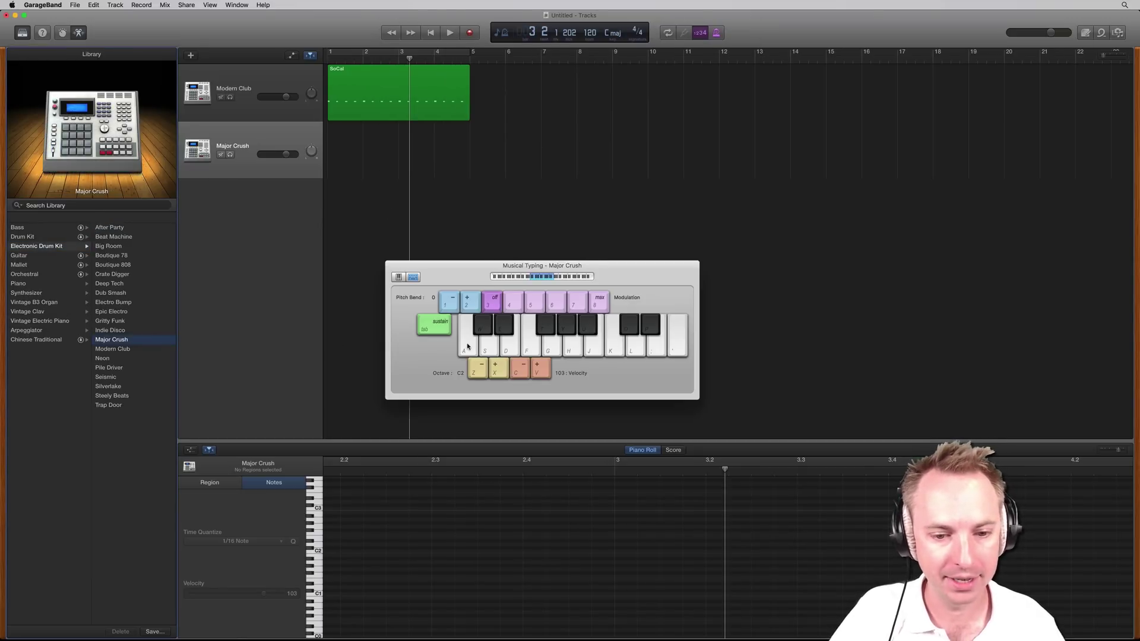
# - Audition the Major Crush sounds on the A, S, D, F and G keys
pyautogui.press('a')
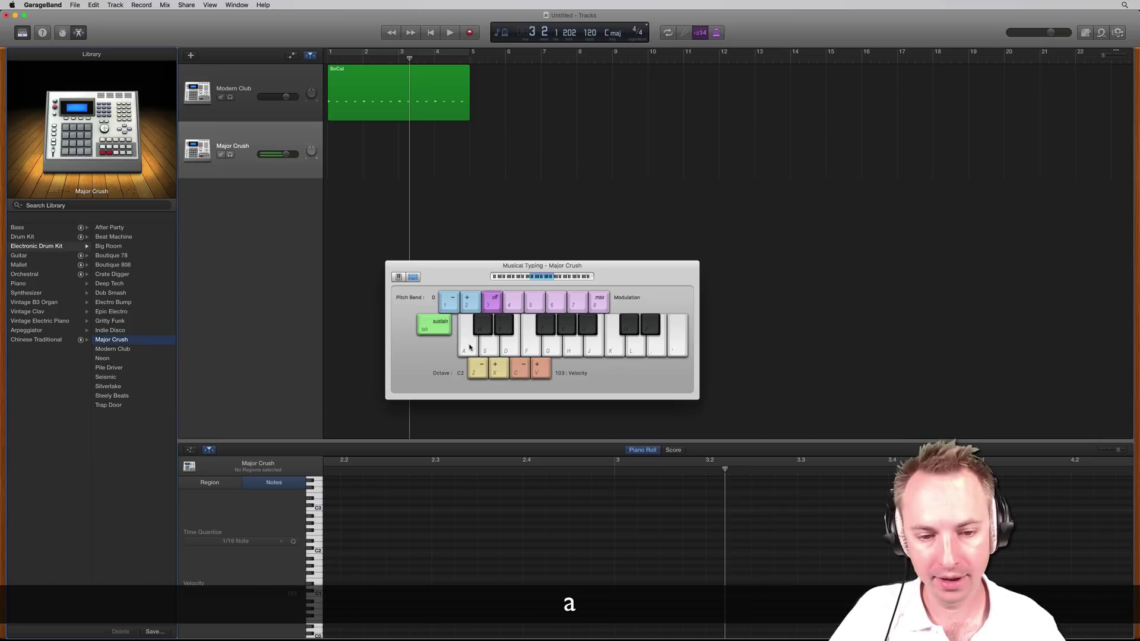
pyautogui.press('s')
pyautogui.press('d')
pyautogui.press('f')
pyautogui.press('f')
pyautogui.press('g')
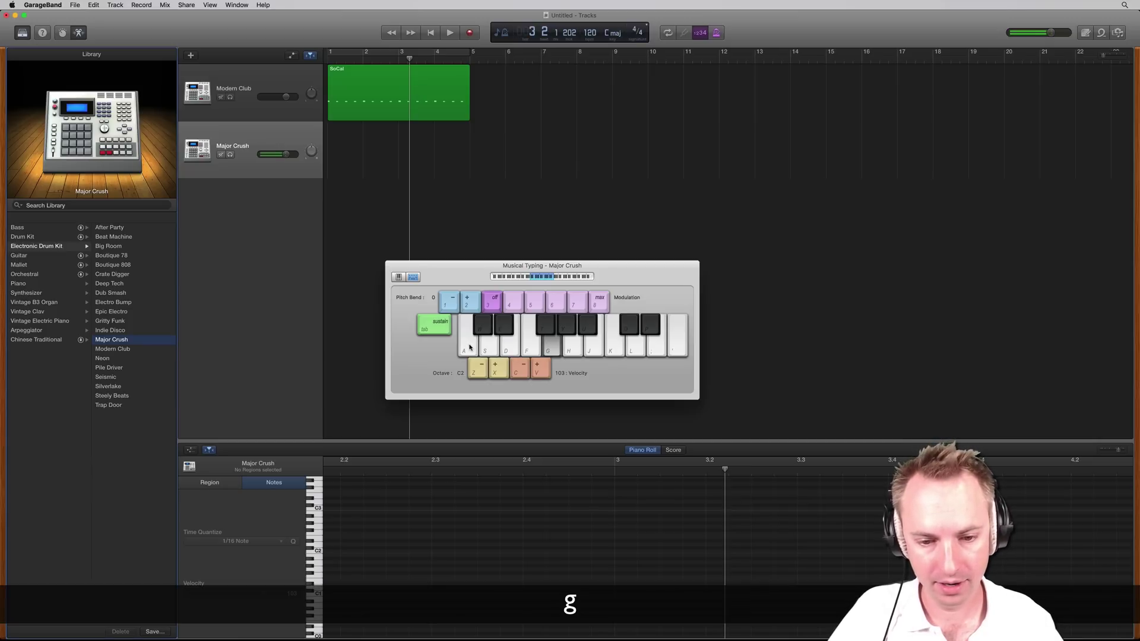
# - Record F-key hits on each beat across four bars from bar 1 on the Major Crush track
pyautogui.moveTo(360, 58); pyautogui.dragTo(319, 58)
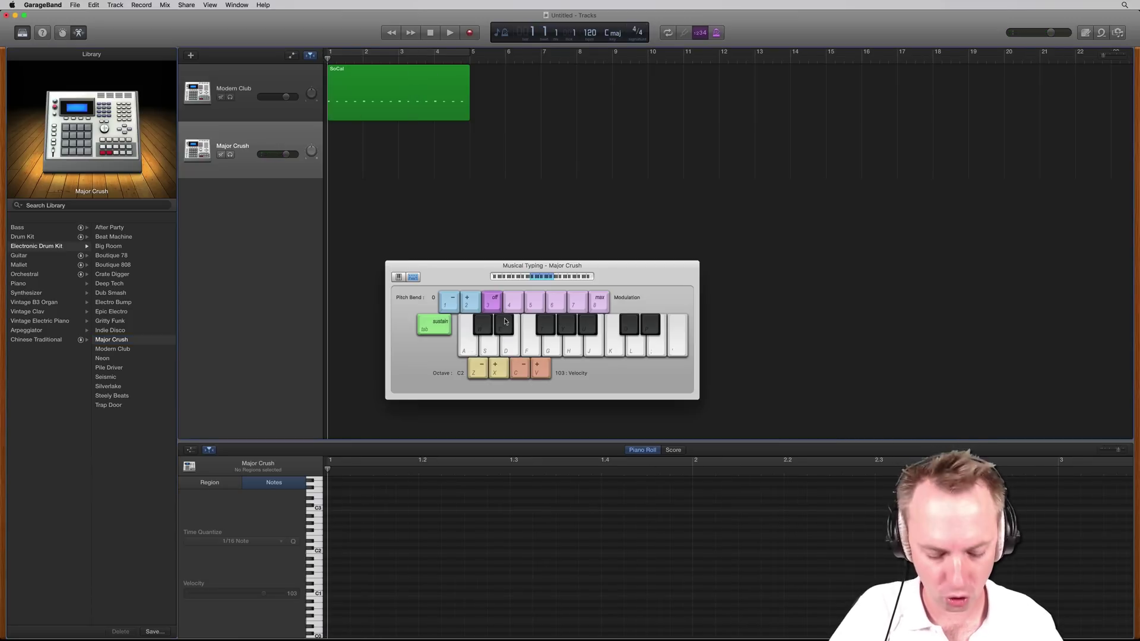
pyautogui.click(469, 32)
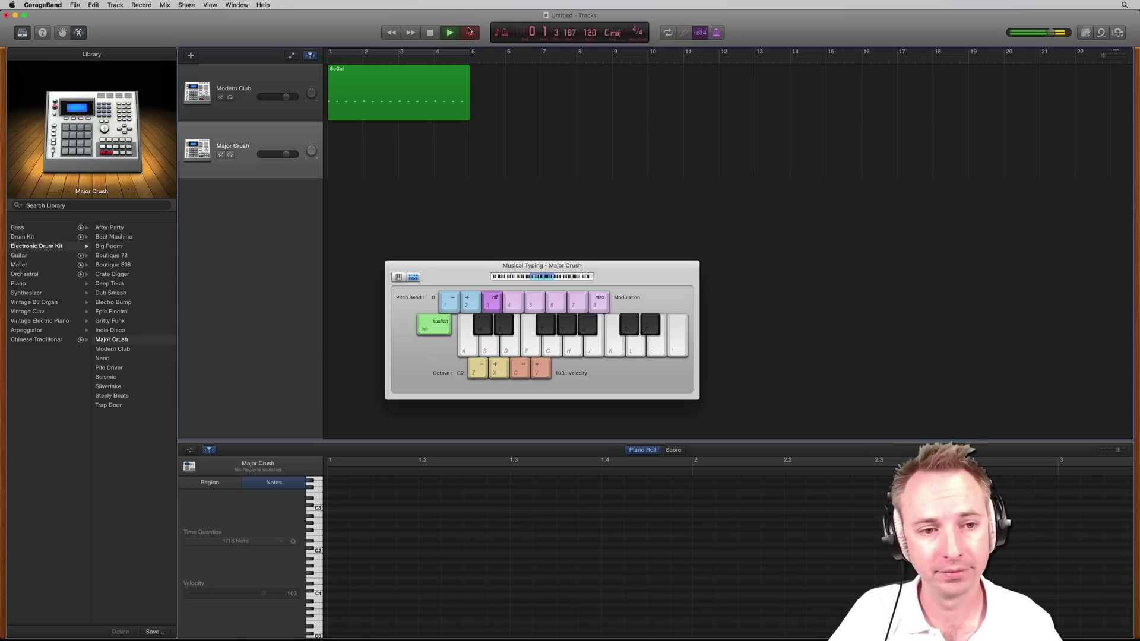
pyautogui.press('f')
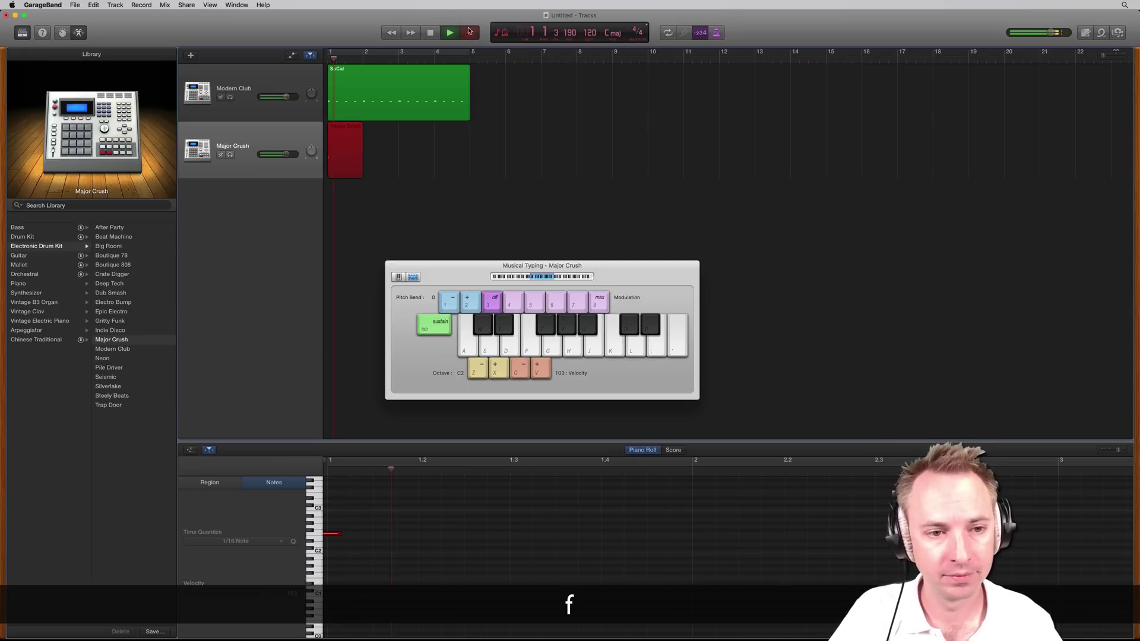
pyautogui.press('f')
pyautogui.press('f')
pyautogui.press('f')
pyautogui.press('f')
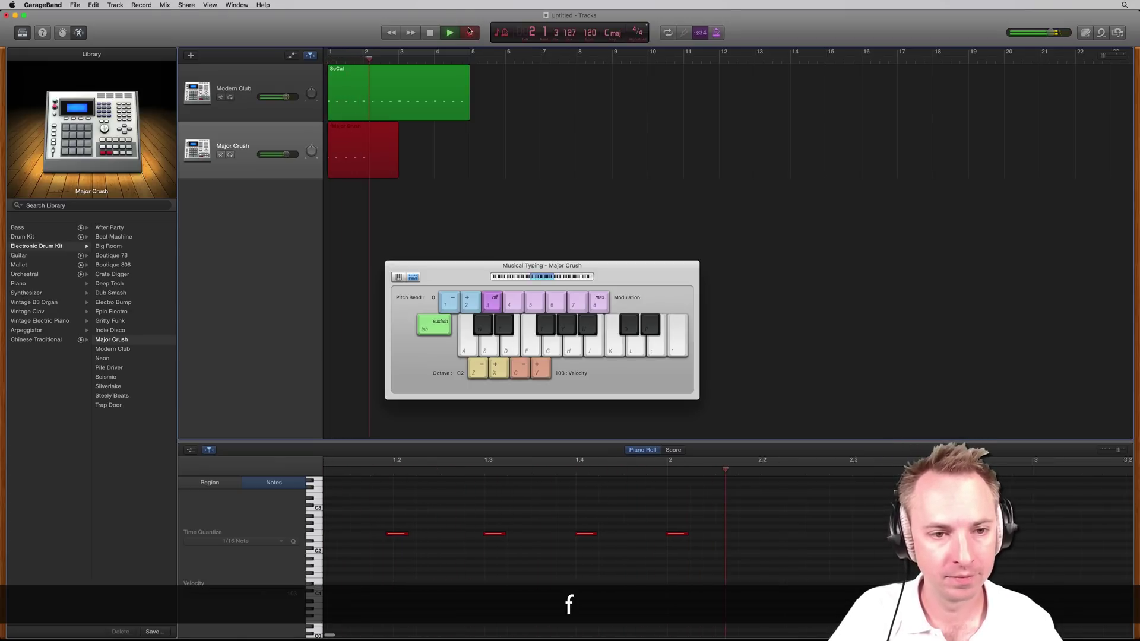
pyautogui.press('f')
pyautogui.press('f')
pyautogui.press('f')
pyautogui.press('f')
pyautogui.press('f')
pyautogui.press('f')
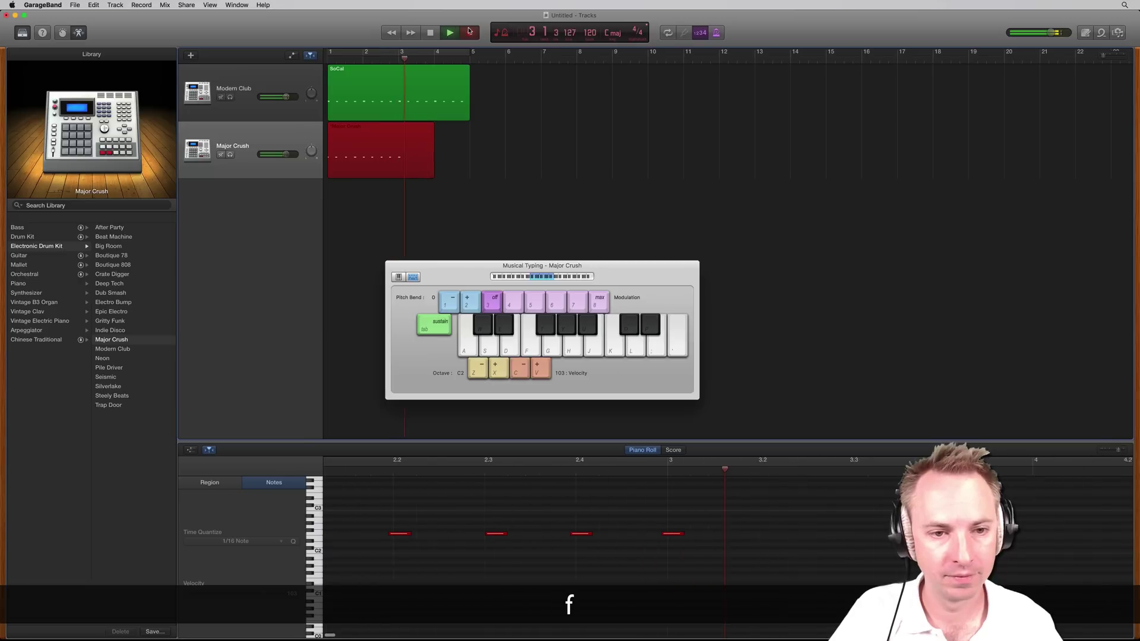
pyautogui.press('f')
pyautogui.press('f')
pyautogui.press('f')
pyautogui.press('f')
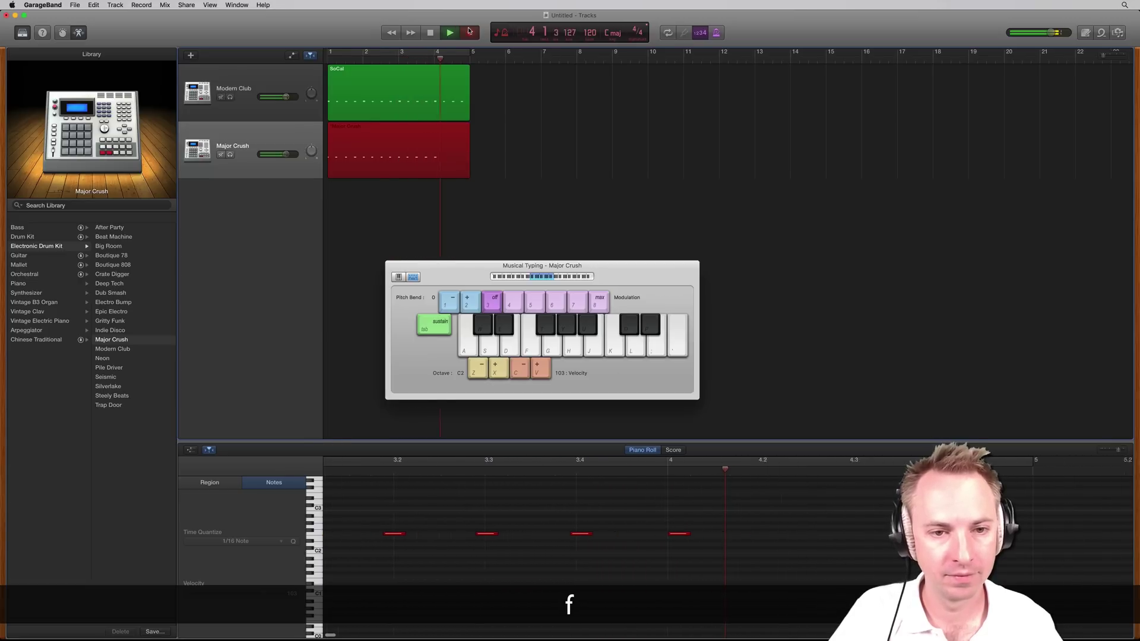
pyautogui.press('f')
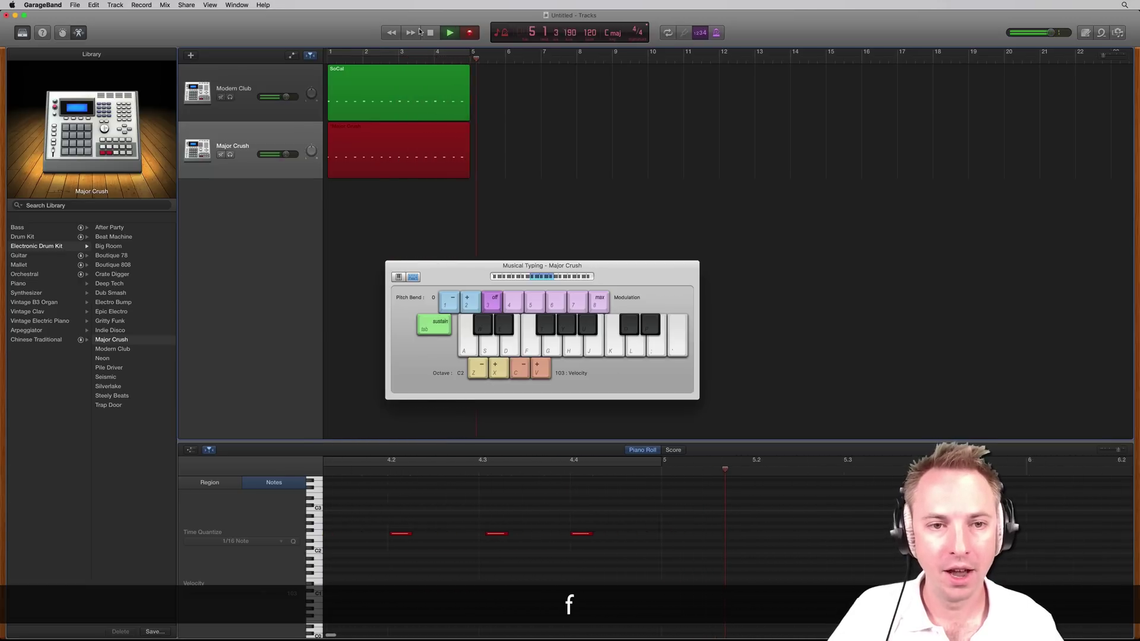
pyautogui.press('space')
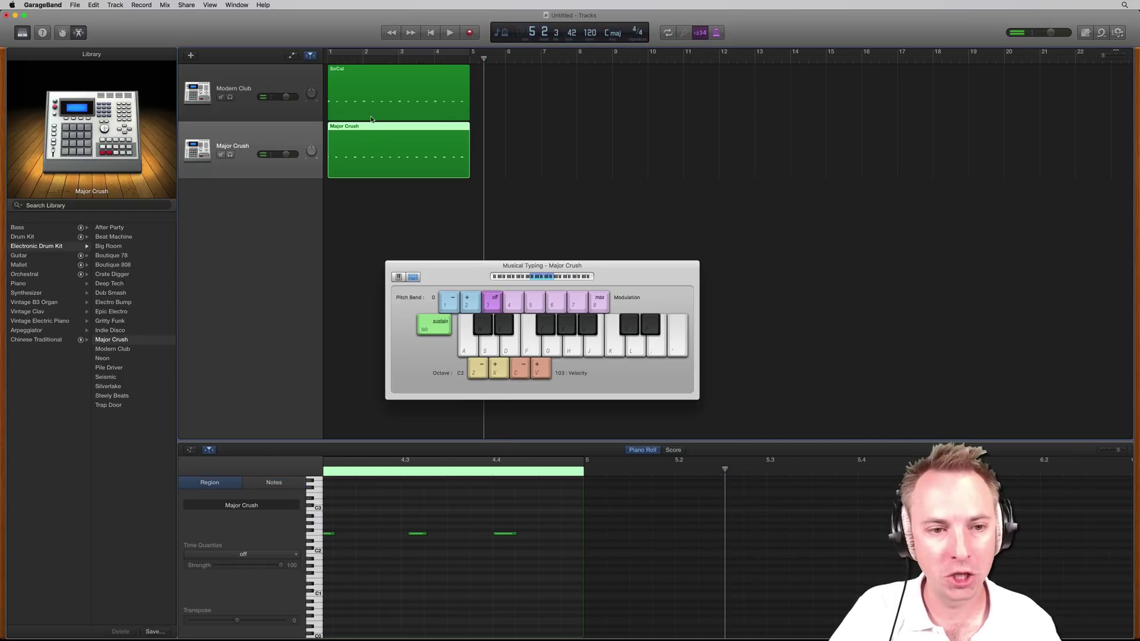
# - Reopen the Major Crush piano roll and slightly lengthen its first four notes
pyautogui.press('e')
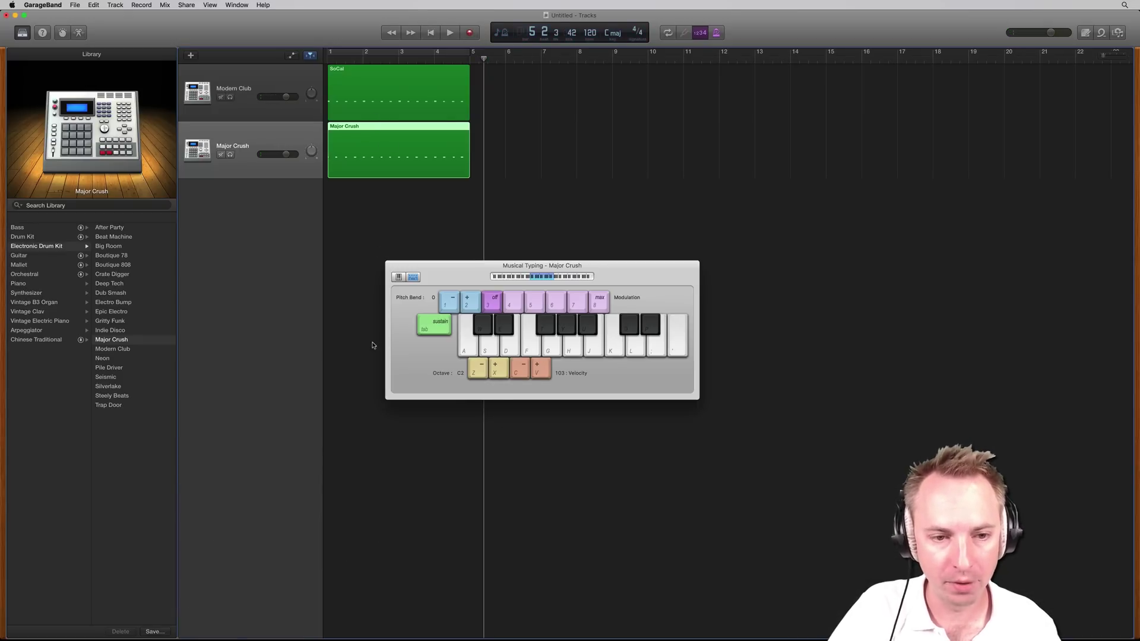
pyautogui.press('e')
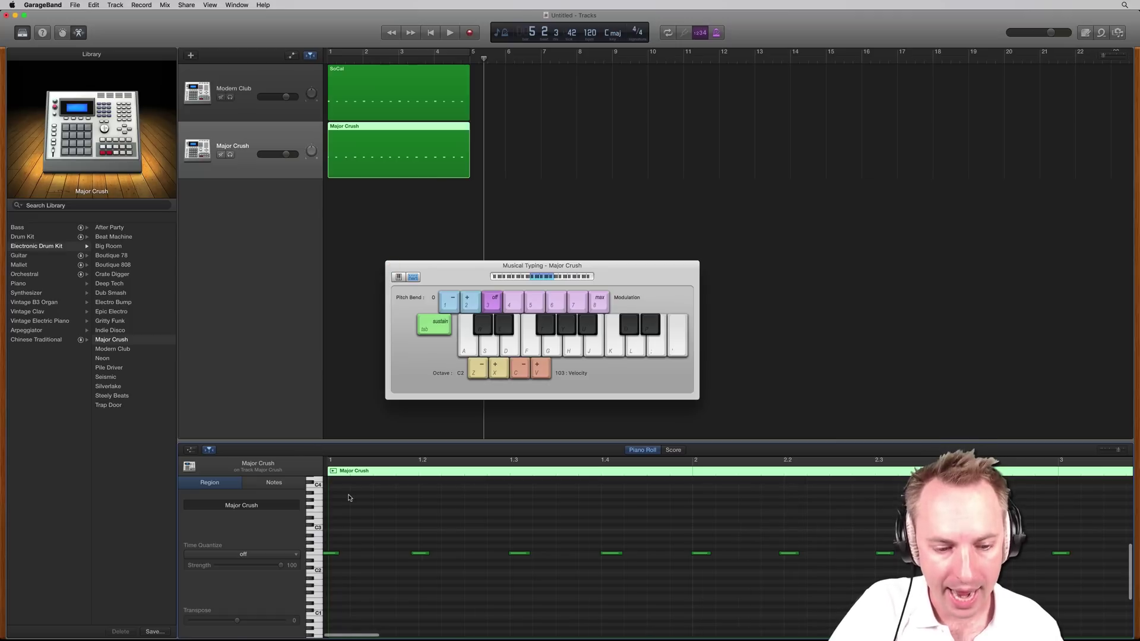
pyautogui.moveTo(337, 552); pyautogui.dragTo(349, 553)
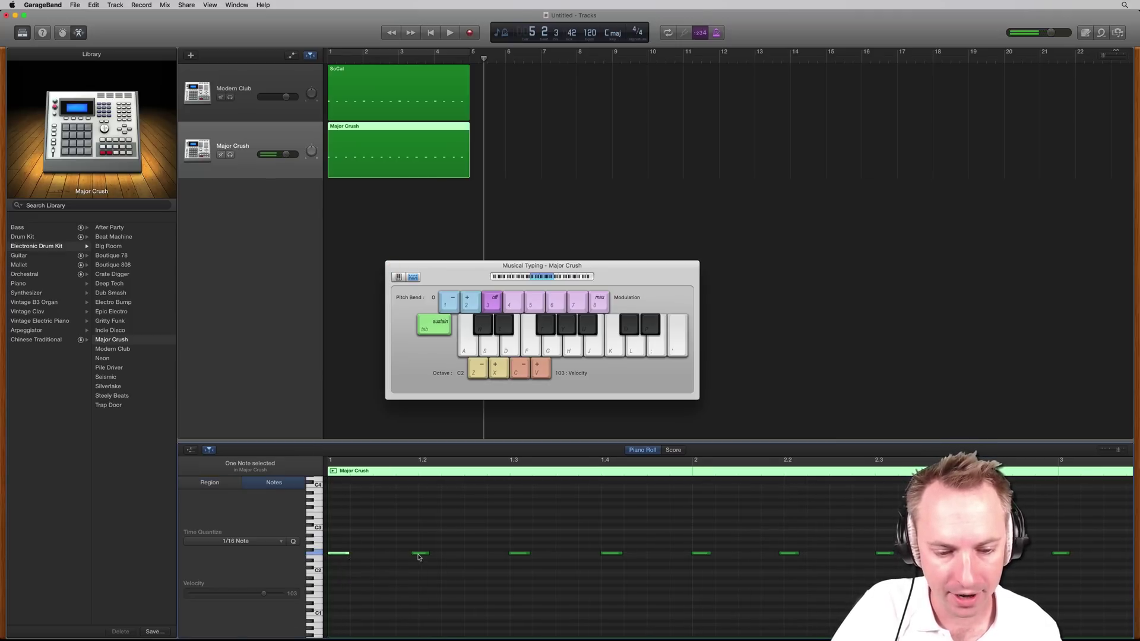
pyautogui.moveTo(427, 553); pyautogui.dragTo(440, 555)
pyautogui.click(519, 554)
pyautogui.moveTo(519, 553); pyautogui.dragTo(532, 554)
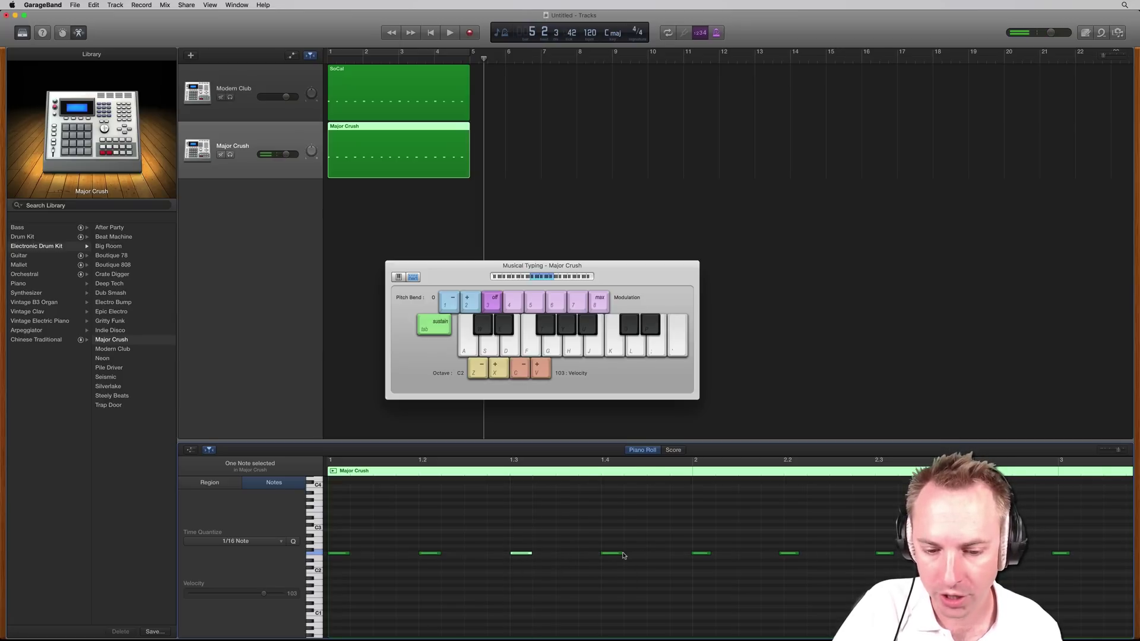
pyautogui.moveTo(620, 553); pyautogui.dragTo(622, 553)
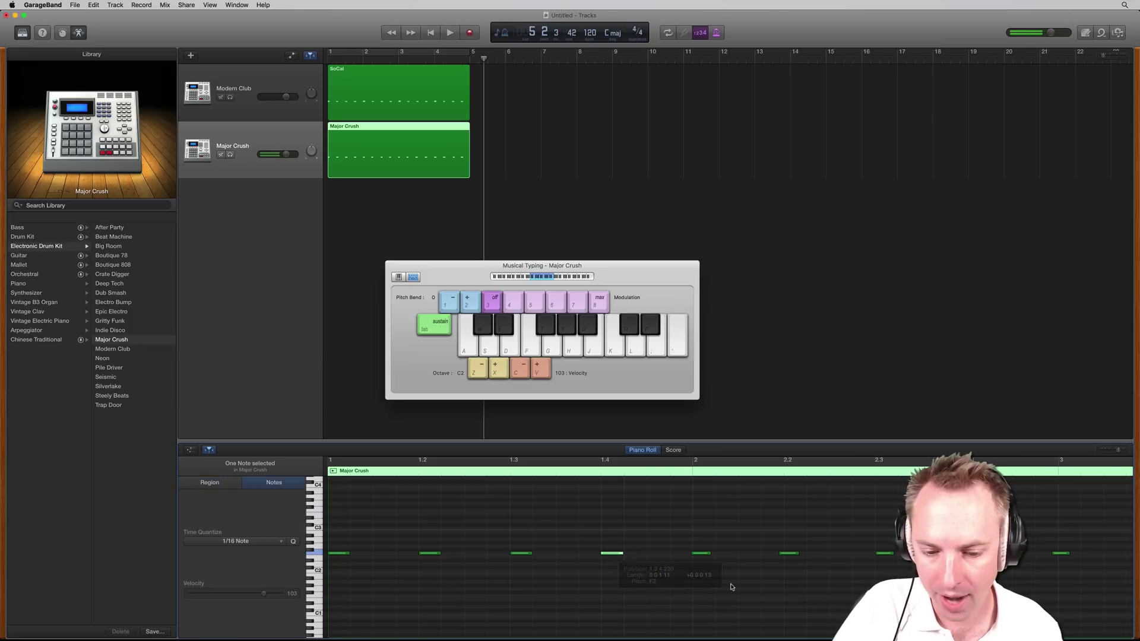
# - Zoom out to all bars and select the twelve notes after bar 1
pyautogui.click(690, 552)
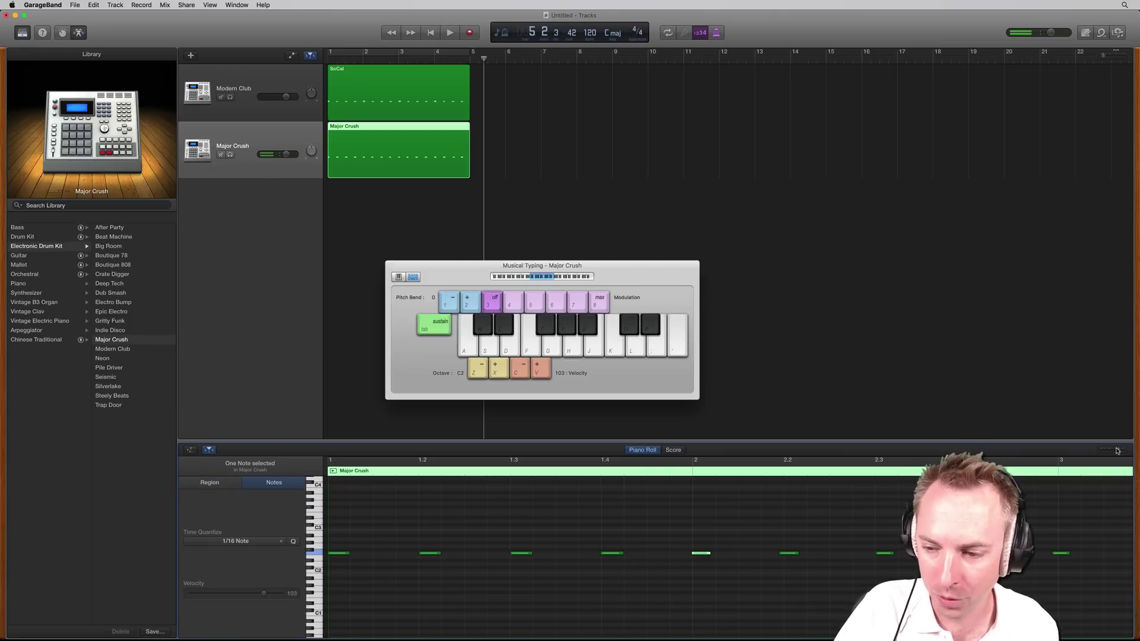
pyautogui.moveTo(1118, 450); pyautogui.dragTo(1111, 452)
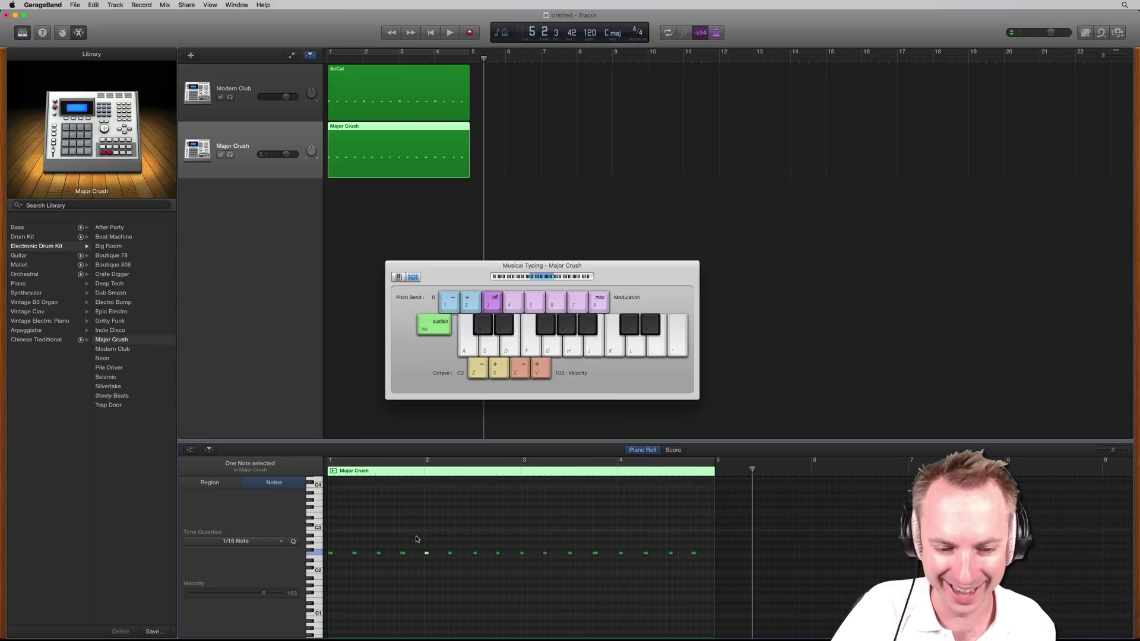
pyautogui.moveTo(416, 539); pyautogui.dragTo(734, 598)
# - Delete the twelve selected notes and copy bar 1's four remaining notes
pyautogui.press('BackSpace')
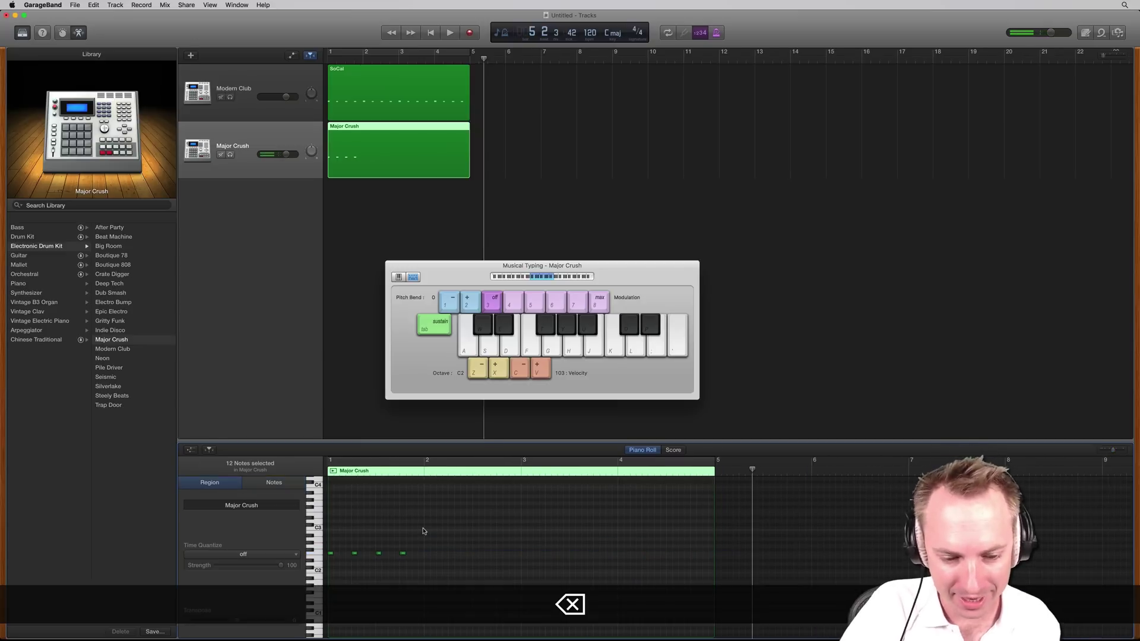
pyautogui.moveTo(424, 527); pyautogui.dragTo(317, 568)
pyautogui.press('super+c')
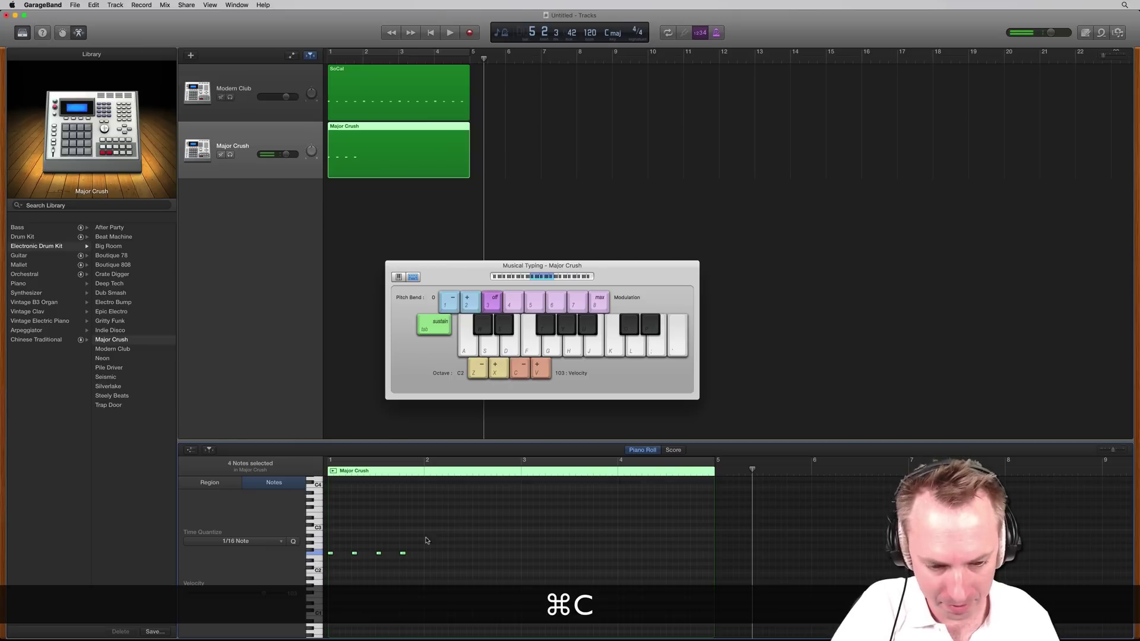
# - Paste the four notes at bars 2, 3 and 4, then return the playhead to the start
pyautogui.click(423, 467)
pyautogui.press('super+v')
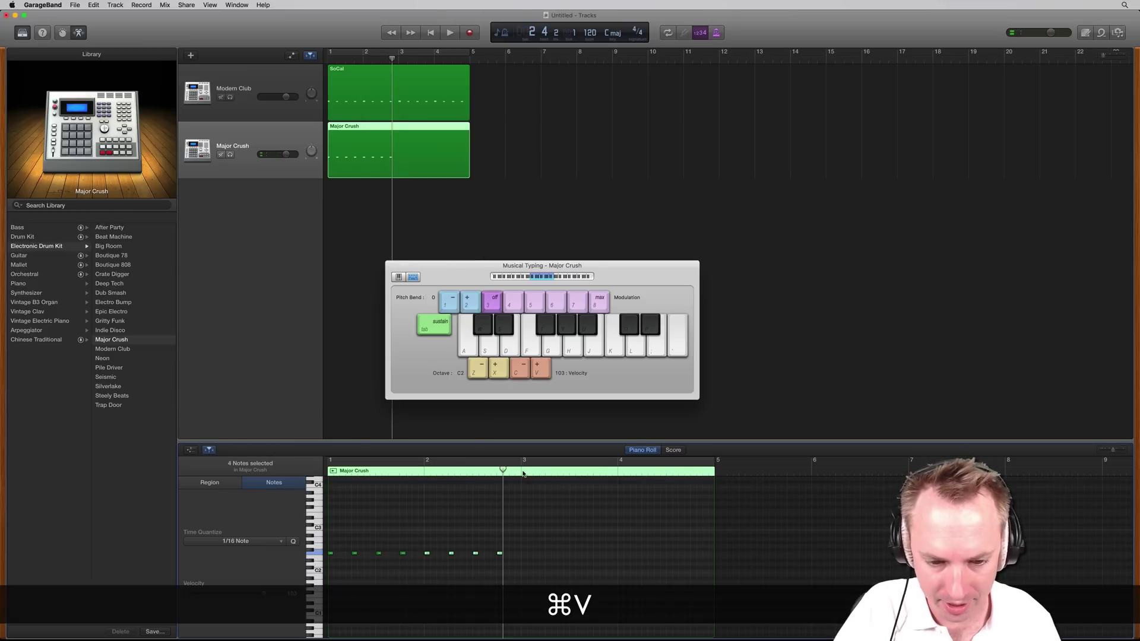
pyautogui.press('super+v')
pyautogui.click(619, 472)
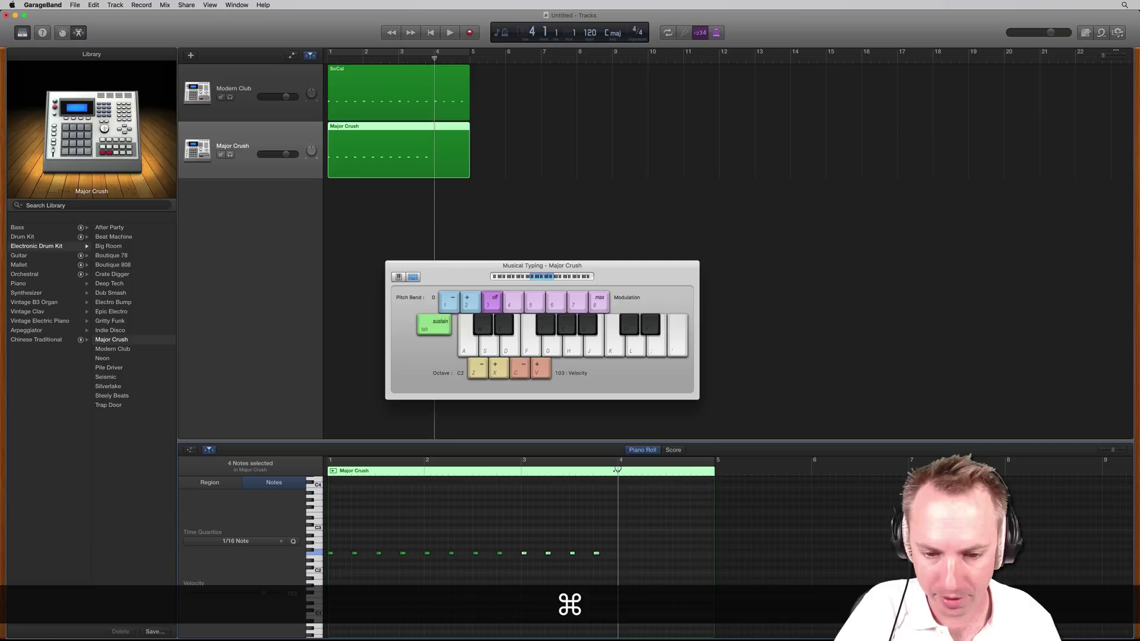
pyautogui.press('super+v')
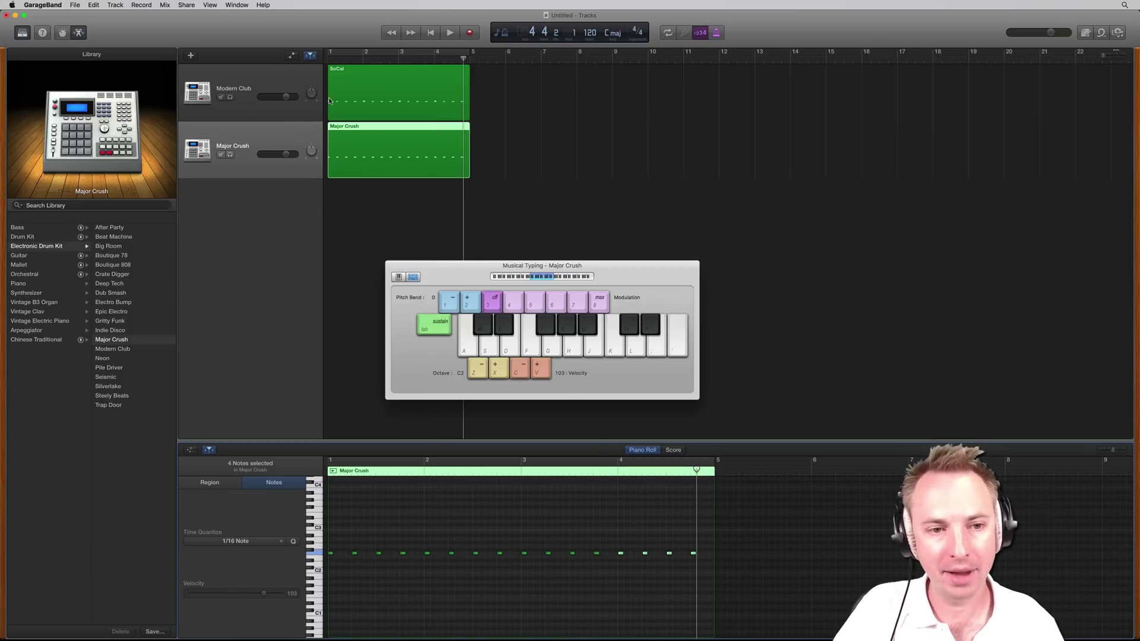
pyautogui.press('Return')
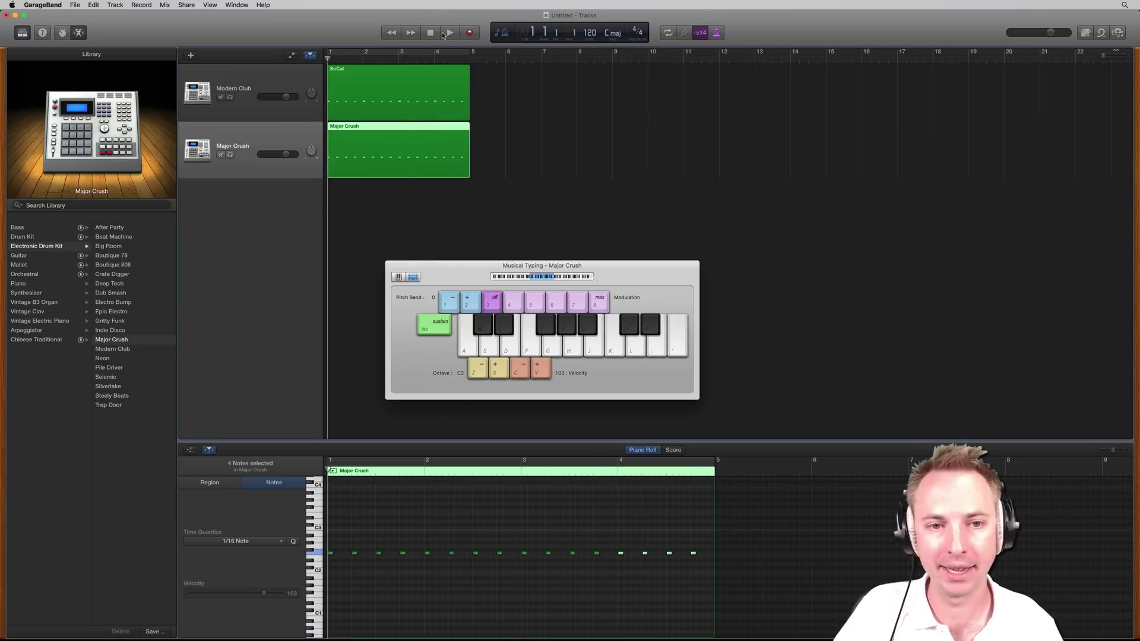
pyautogui.click(443, 34)
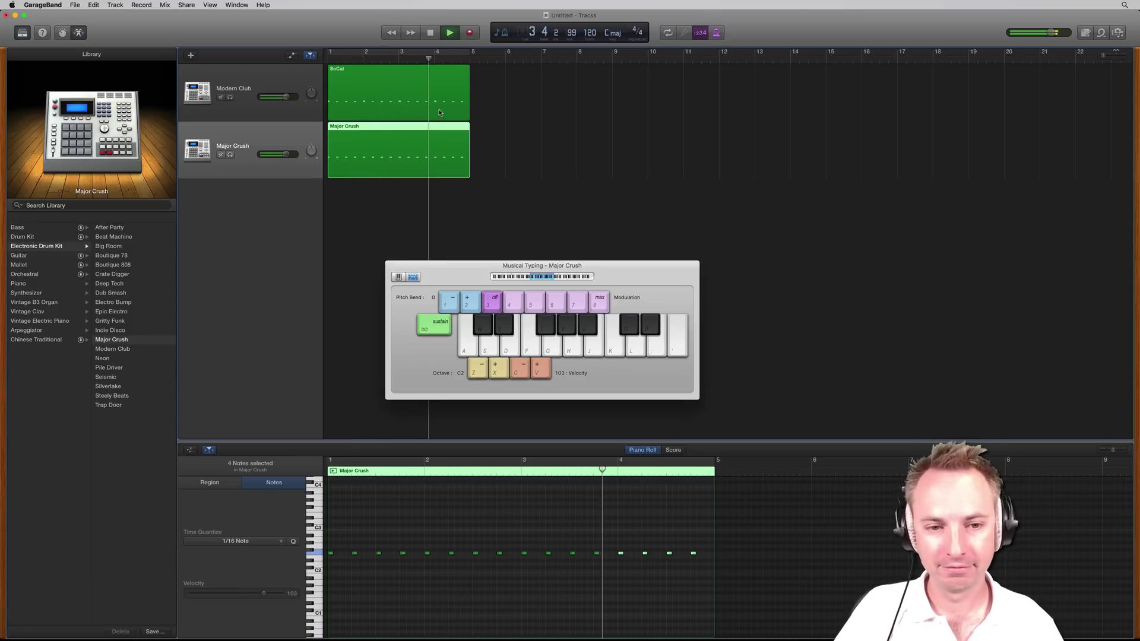
pyautogui.click(431, 33)
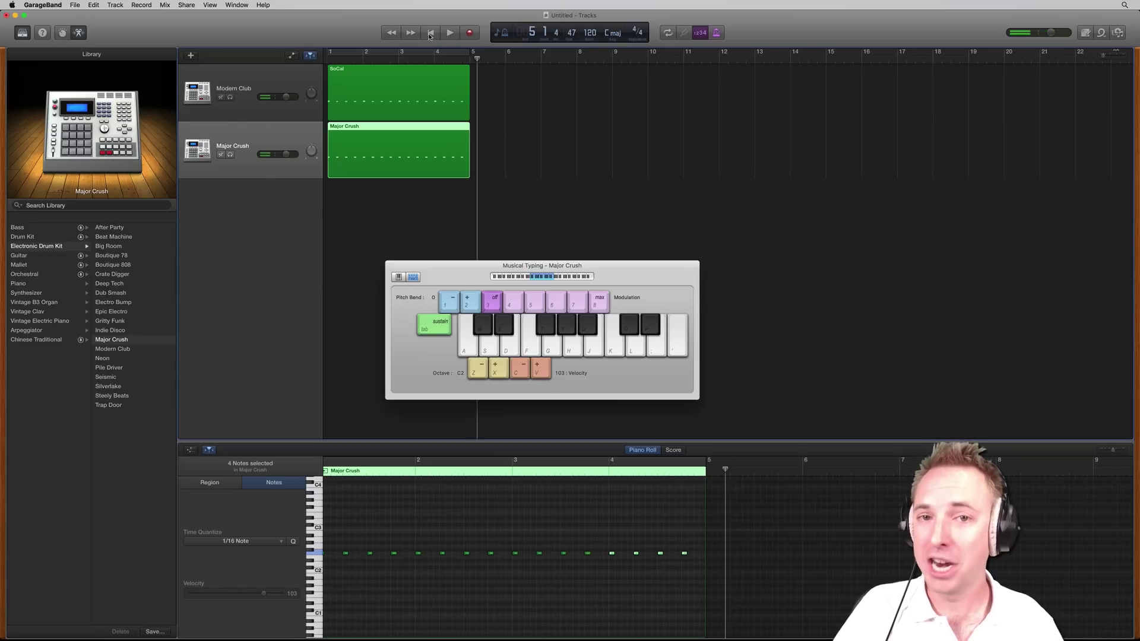